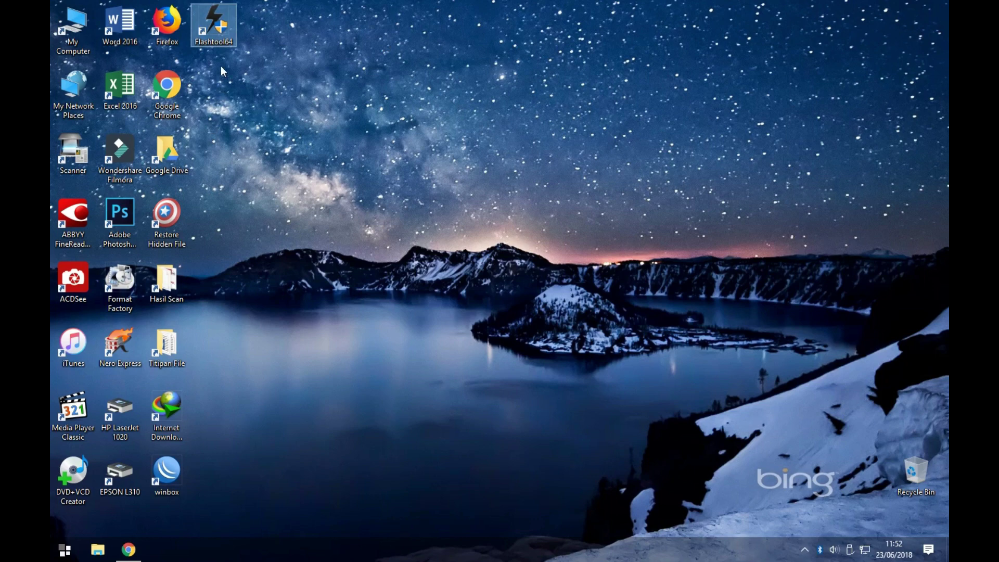
- Launch Flashtool64 and open the firmware selector in Flashmode
{"action": "double_click", "coordinate": [211, 35]}
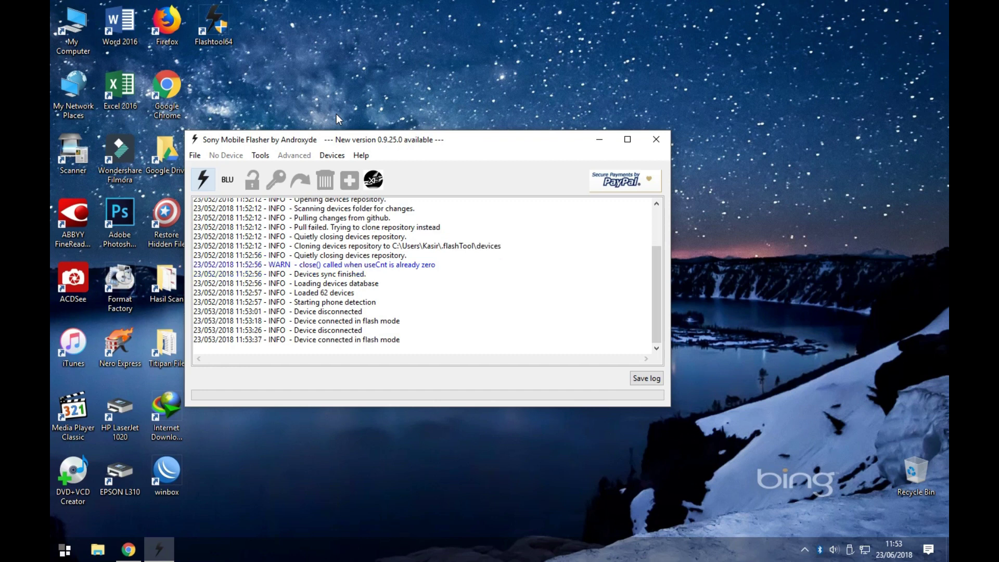
{"action": "left_click", "coordinate": [210, 179]}
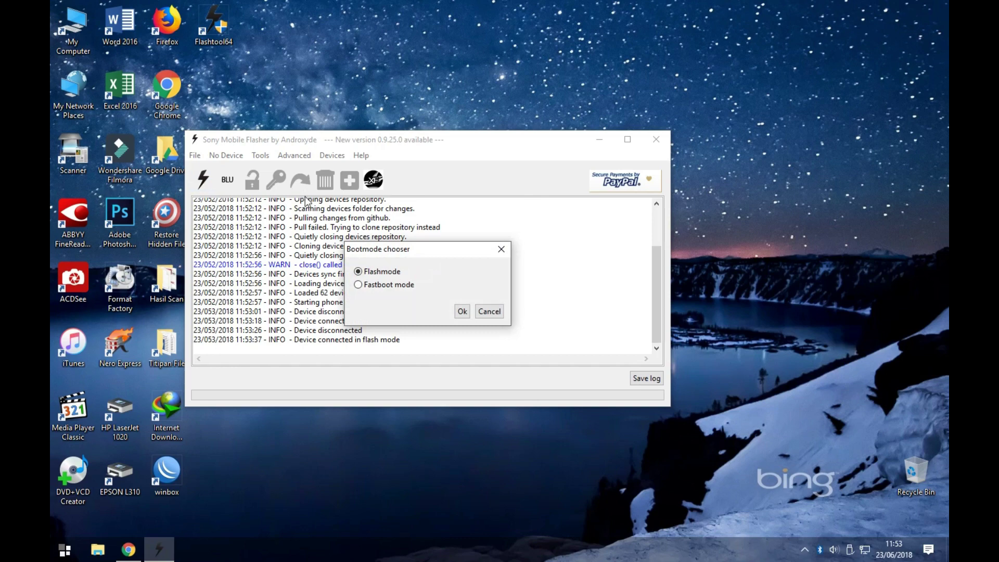
{"action": "left_click", "coordinate": [462, 314]}
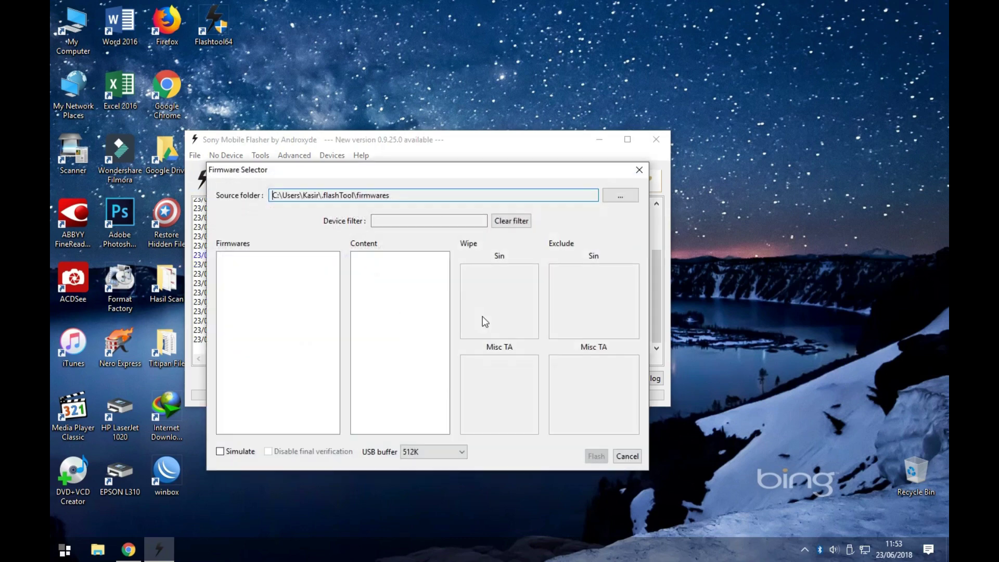
- Try D:\Hasil Scan as the firmware source folder
{"action": "left_click", "coordinate": [622, 197]}
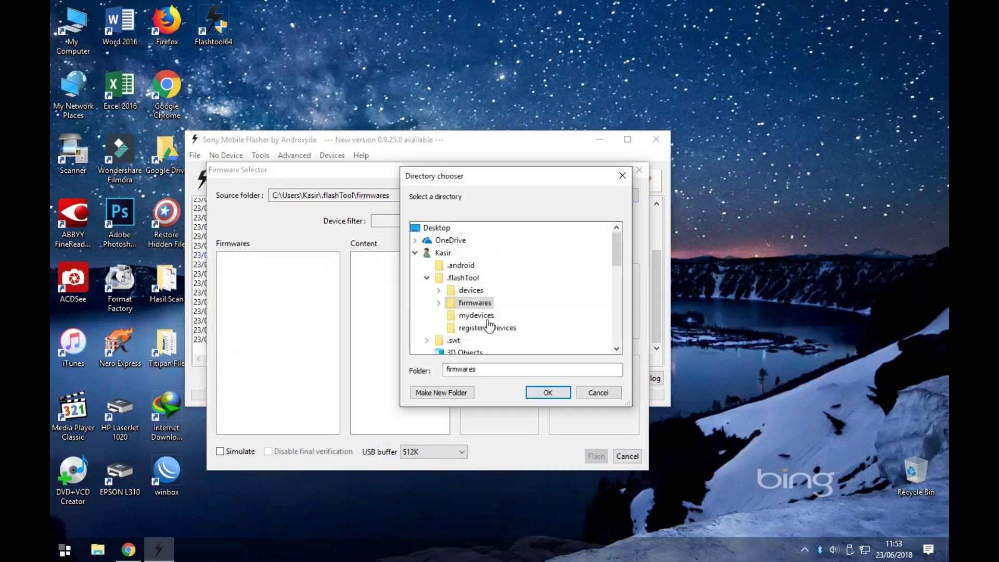
{"action": "left_click_drag", "start_coordinate": [617, 253], "coordinate": [623, 333]}
{"action": "left_click", "coordinate": [415, 266]}
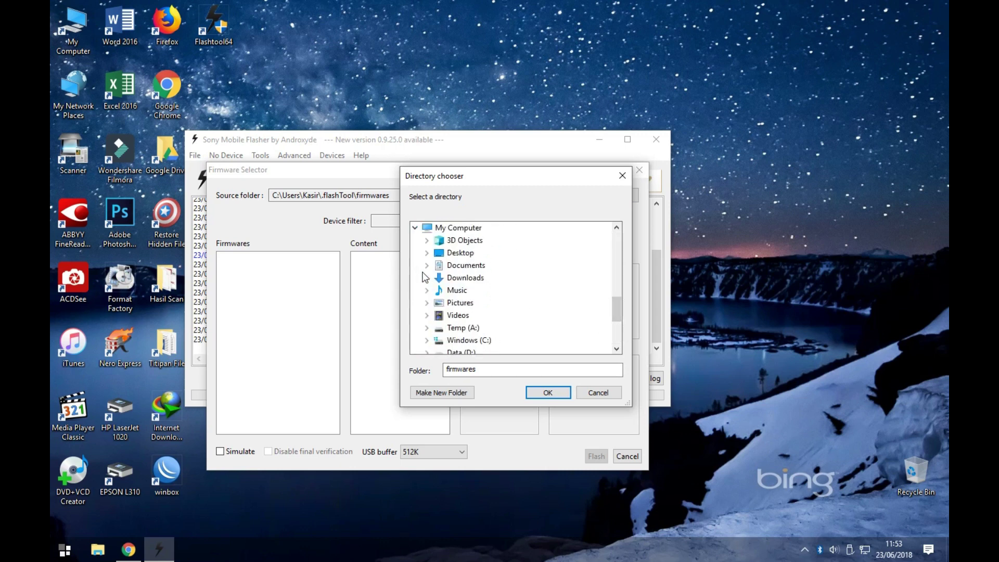
{"action": "left_click", "coordinate": [427, 352]}
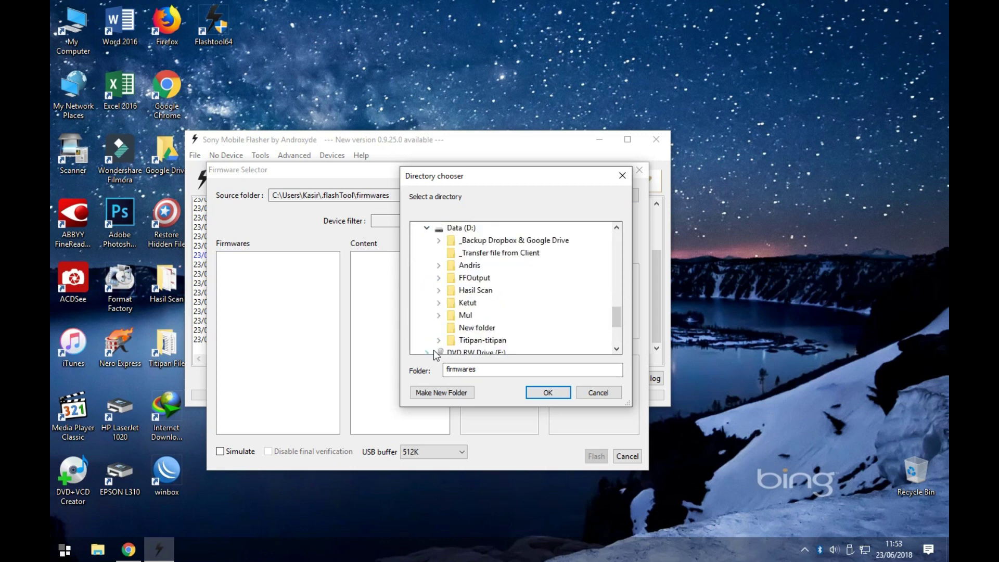
{"action": "left_click", "coordinate": [439, 290]}
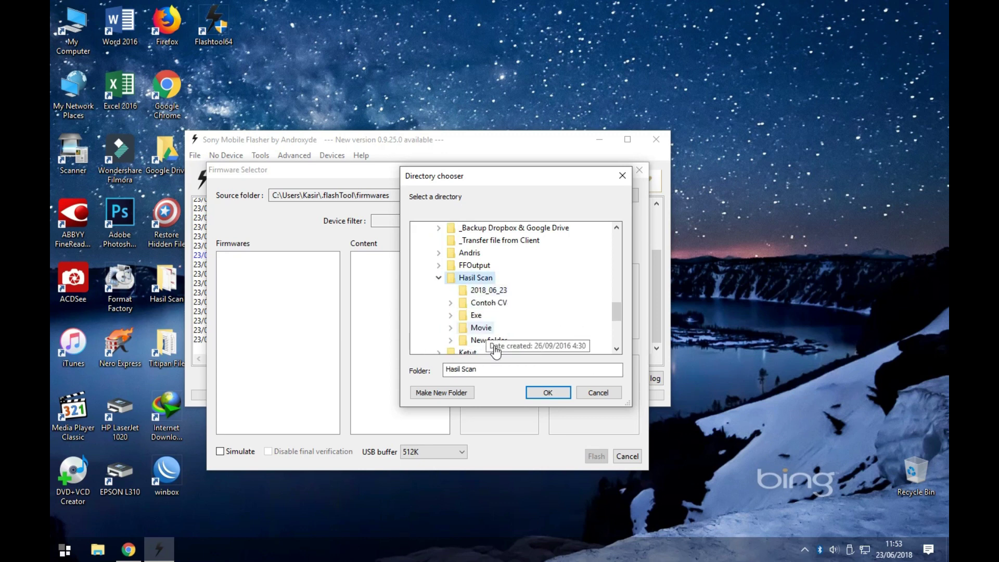
{"action": "left_click", "coordinate": [533, 392]}
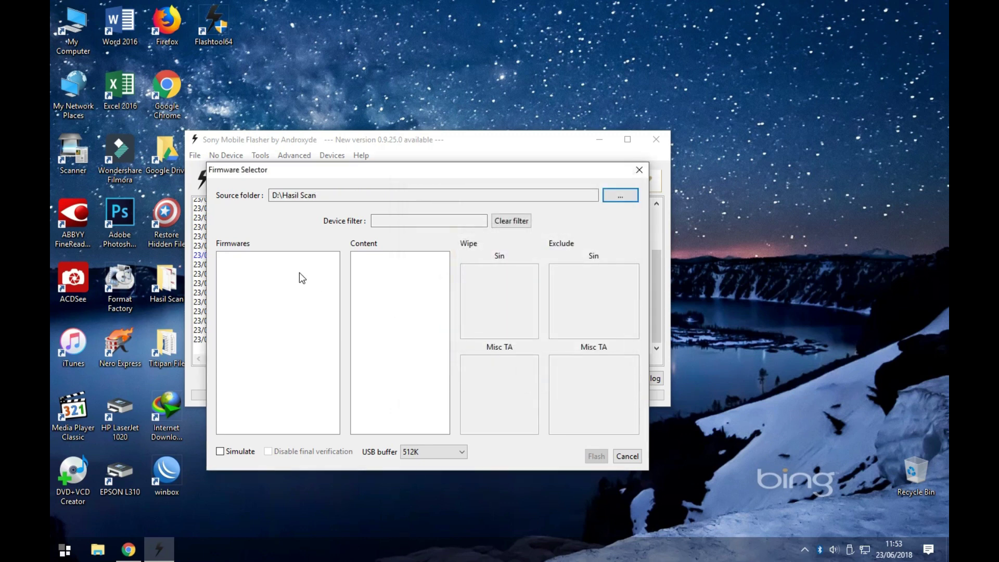
- Check the Hasil Scan folder for the firmware file, and cancel the directory choice and the firmware selection
{"action": "double_click", "coordinate": [167, 280]}
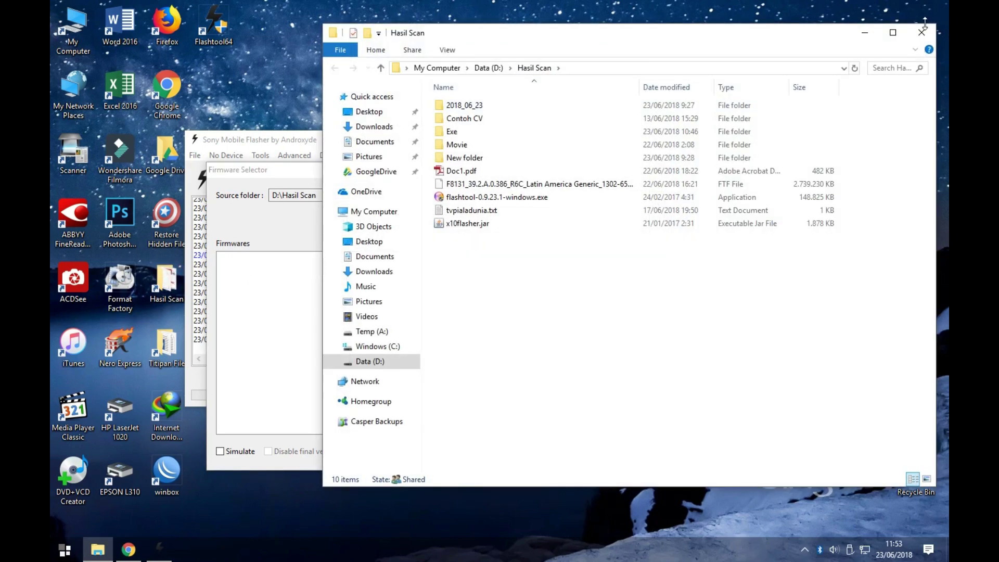
{"action": "left_click", "coordinate": [922, 31]}
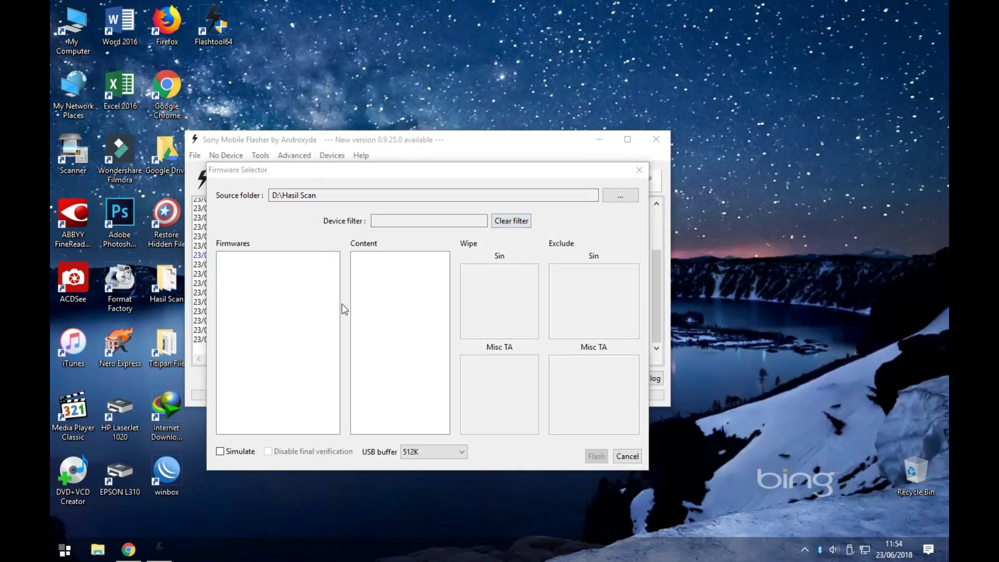
{"action": "left_click", "coordinate": [618, 195]}
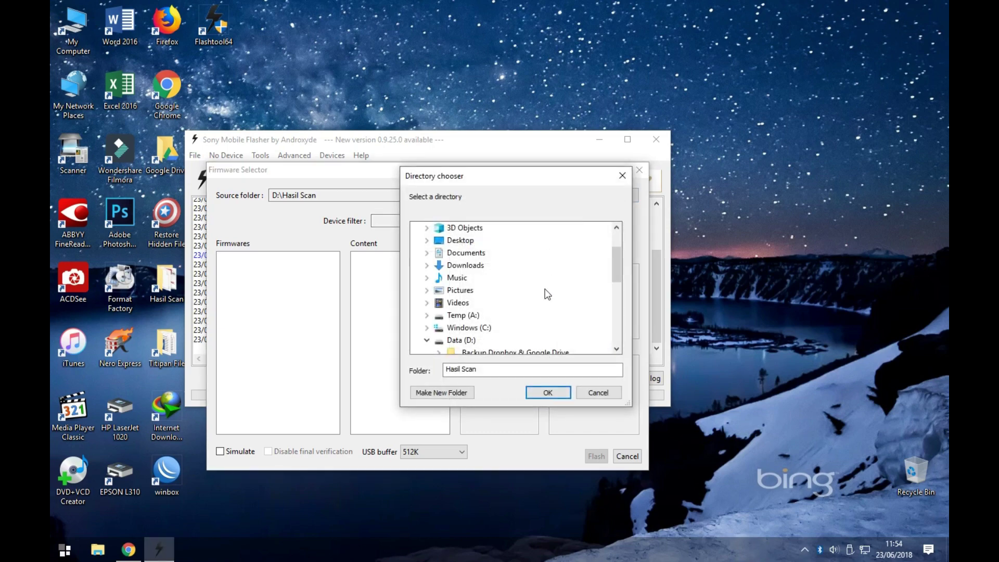
{"action": "left_click_drag", "start_coordinate": [620, 267], "coordinate": [620, 285]}
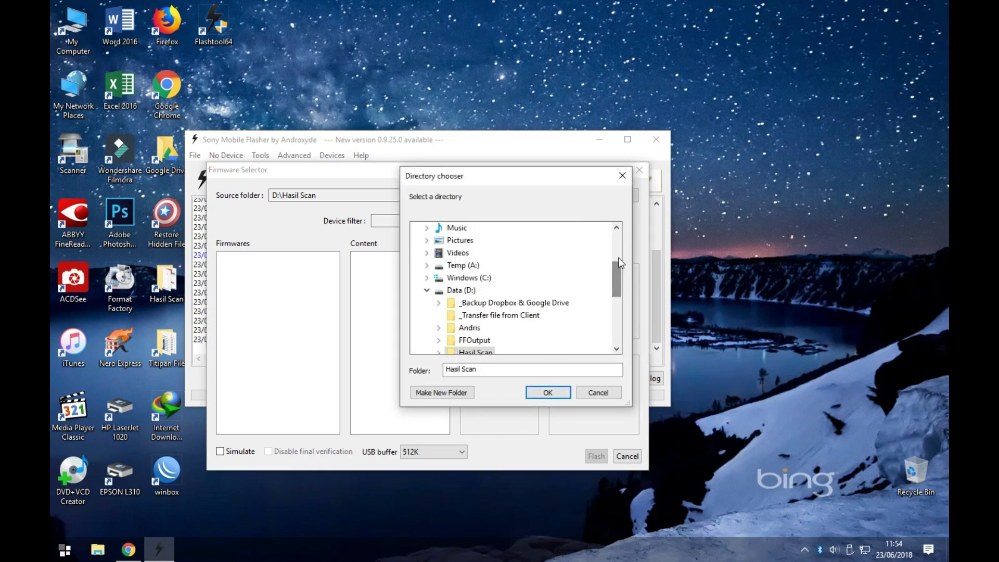
{"action": "left_click", "coordinate": [626, 175]}
{"action": "left_click", "coordinate": [639, 171]}
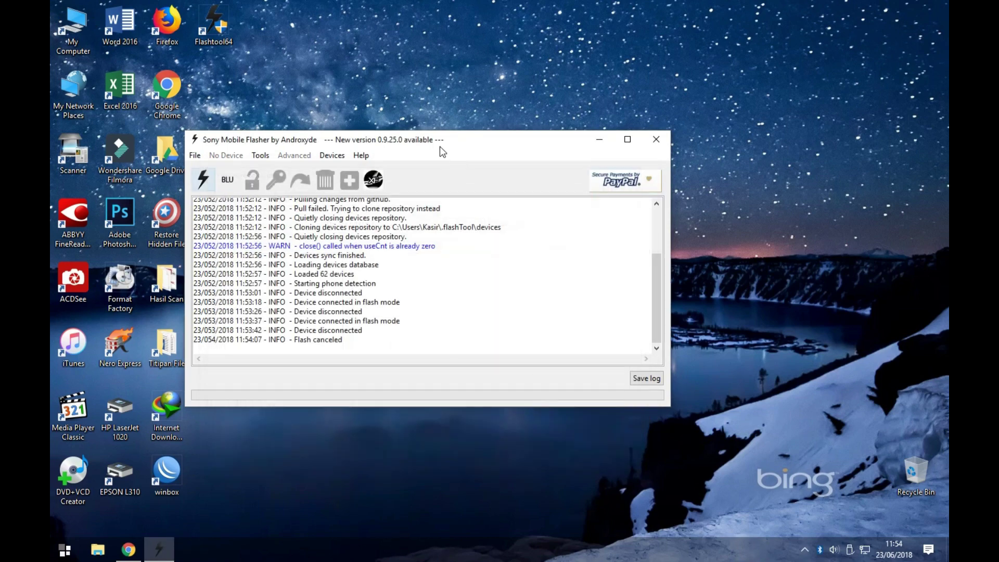
- Reopen the firmware selector in Flashmode to check the default source folder path, and close it
{"action": "left_click_drag", "start_coordinate": [468, 143], "coordinate": [592, 113]}
{"action": "left_click", "coordinate": [326, 149]}
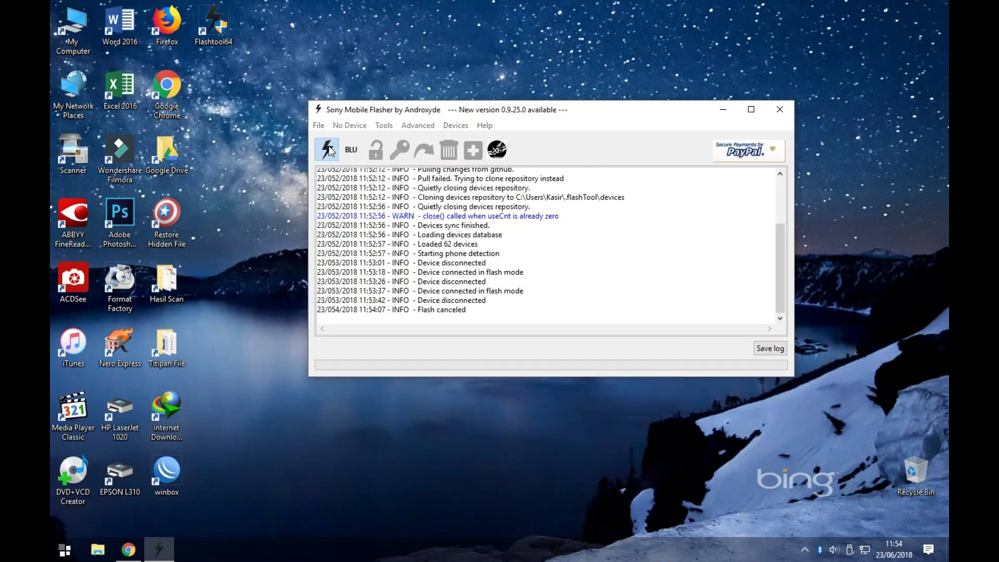
{"action": "left_click", "coordinate": [585, 282]}
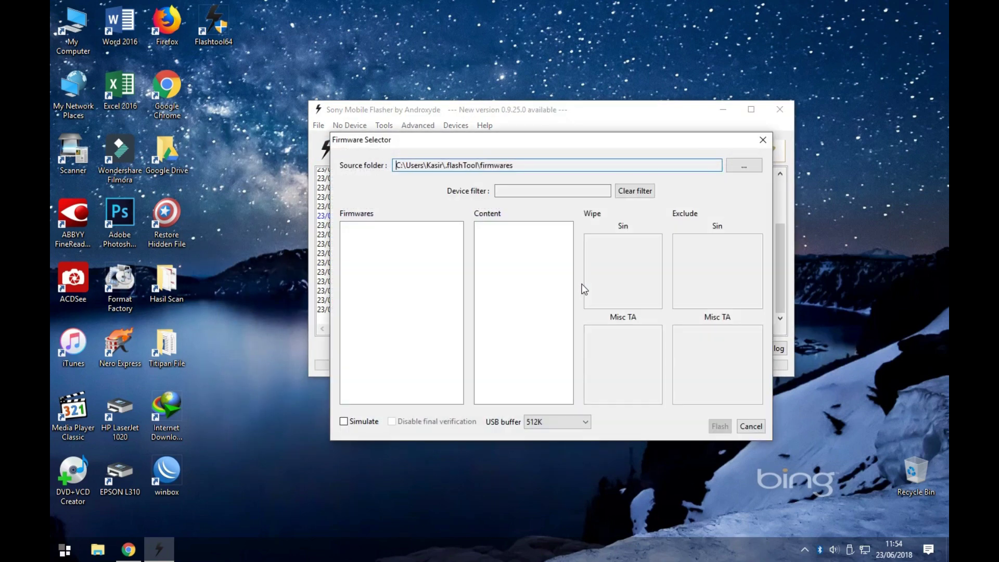
{"action": "left_click_drag", "start_coordinate": [520, 165], "coordinate": [333, 166]}
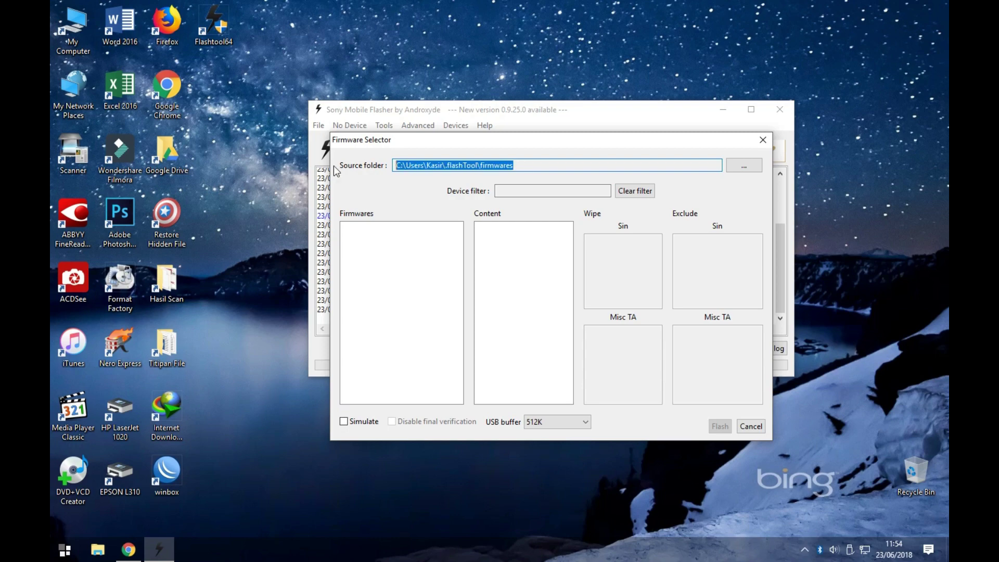
{"action": "left_click", "coordinate": [762, 139]}
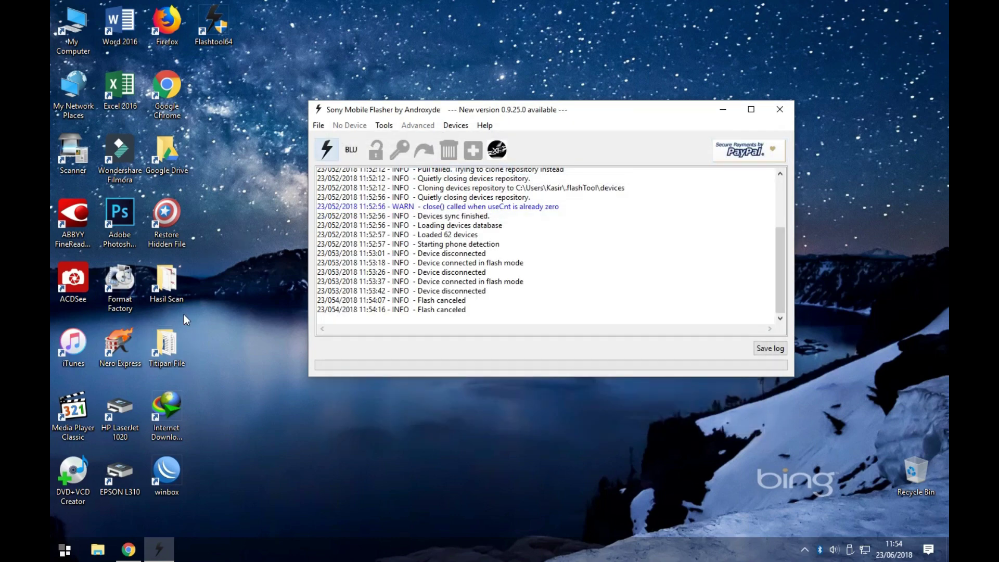
- Copy the F8131_39.2.A.0.386_R6C_Latin America Generic_1302-6536.ftf file from the Hasil Scan folder and close that folder
{"action": "left_click", "coordinate": [179, 302]}
{"action": "left_click", "coordinate": [177, 298]}
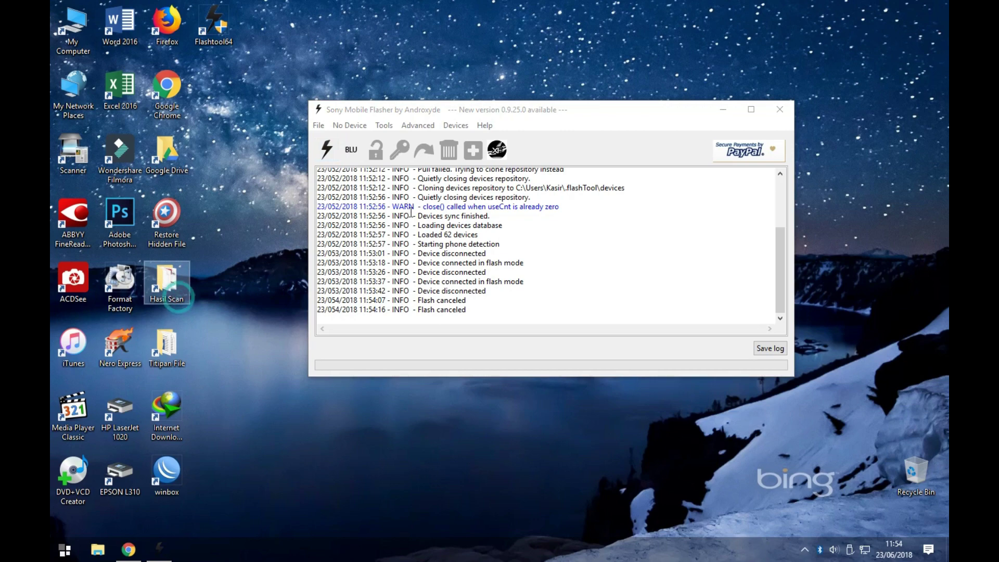
{"action": "left_click", "coordinate": [171, 265]}
{"action": "double_click", "coordinate": [172, 270]}
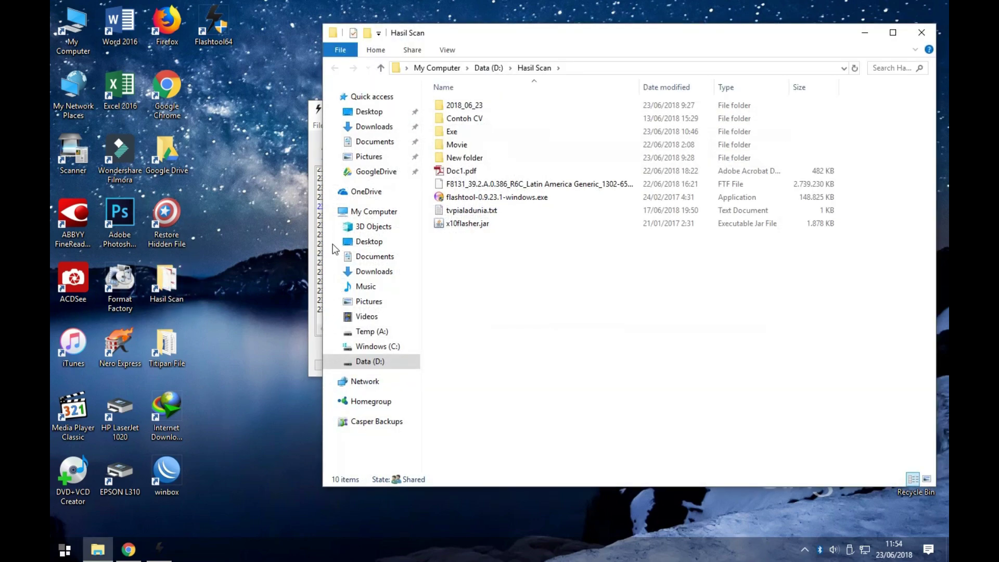
{"action": "right_click", "coordinate": [449, 184]}
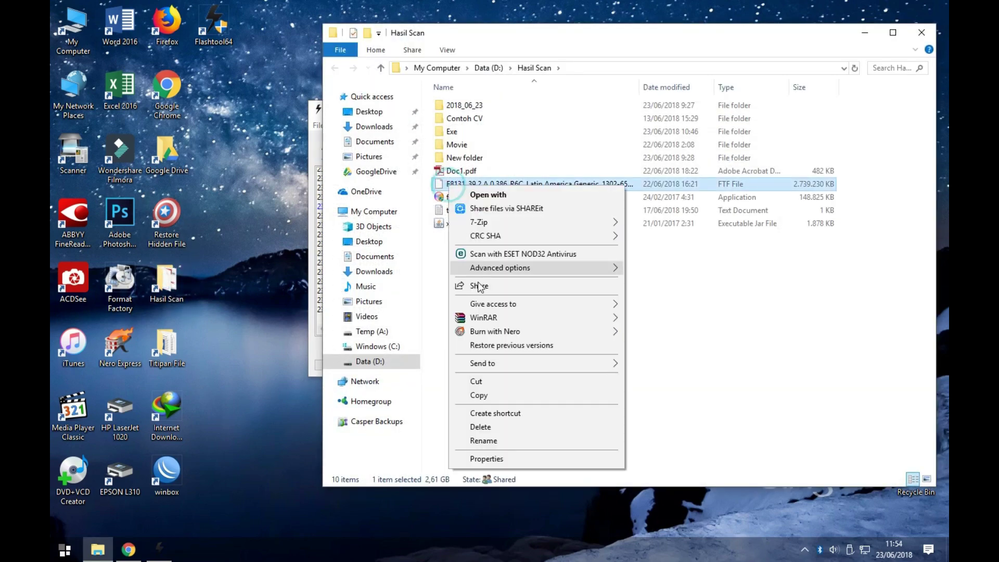
{"action": "left_click", "coordinate": [479, 395]}
{"action": "left_click", "coordinate": [922, 31]}
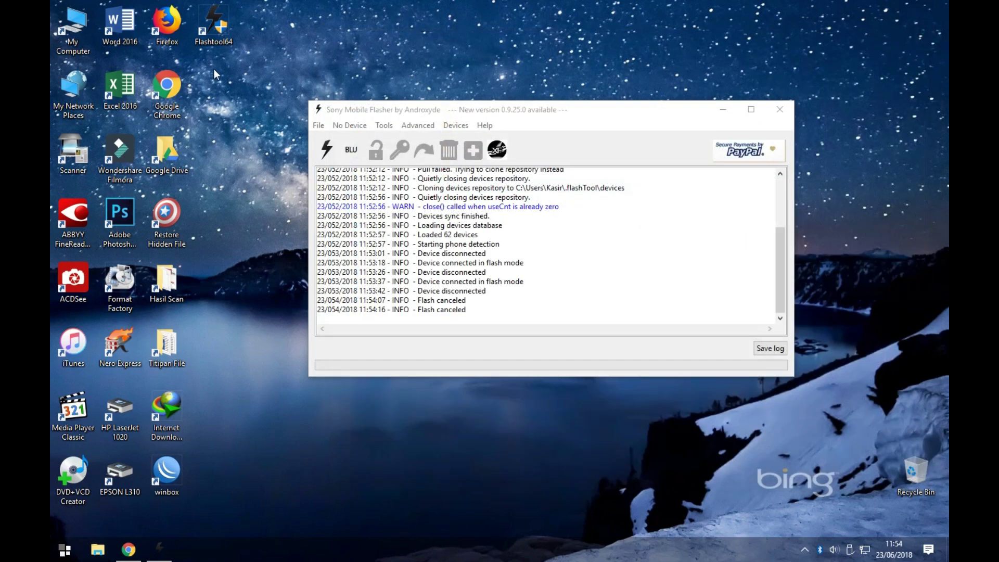
- Open the file location of the Flashtool64 desktop shortcut through its properties
{"action": "right_click", "coordinate": [227, 33]}
{"action": "left_click", "coordinate": [283, 377]}
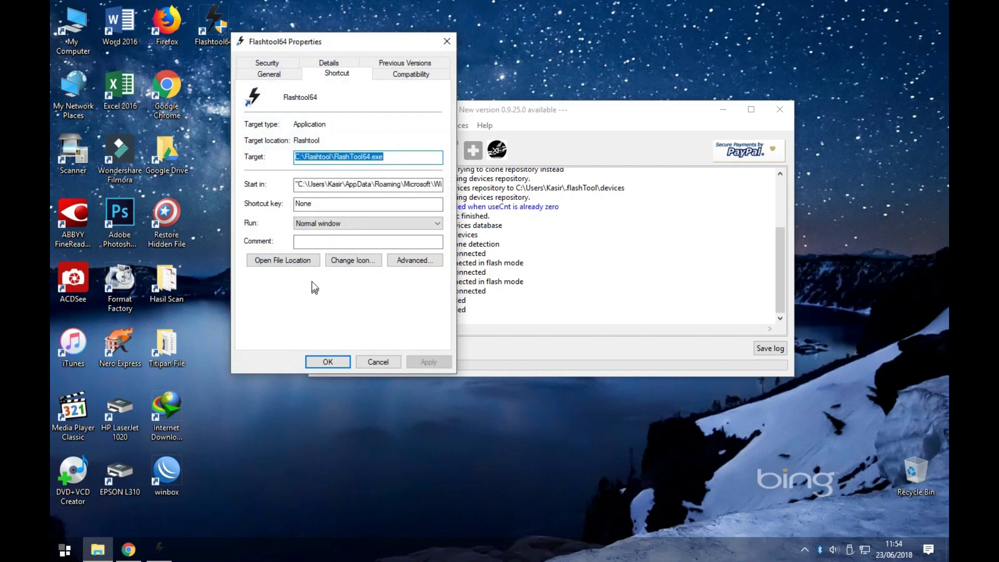
{"action": "left_click", "coordinate": [283, 260]}
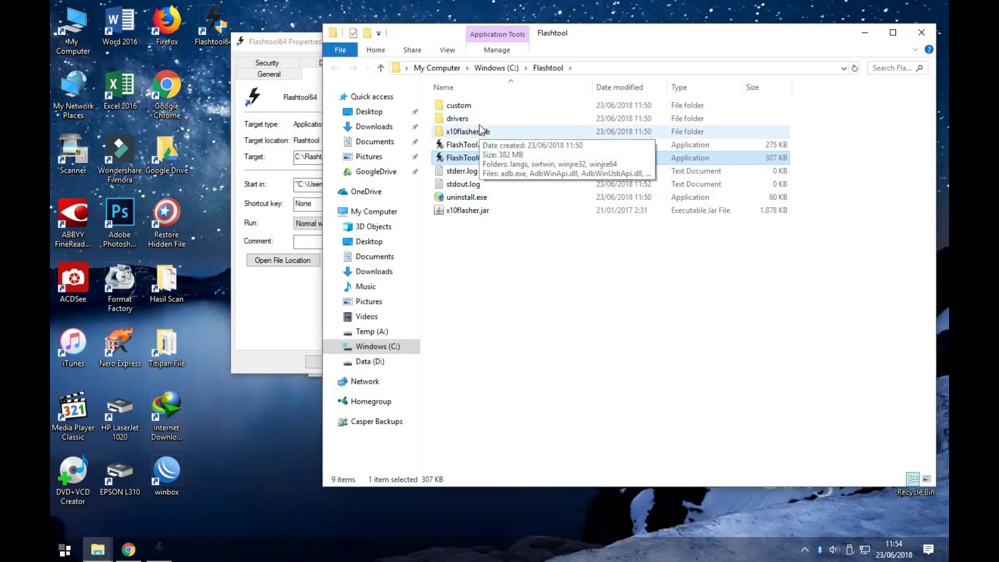
- Go to the .flashTool\firmwares folder inside the user profile on Windows (C:)
{"action": "left_click", "coordinate": [442, 68]}
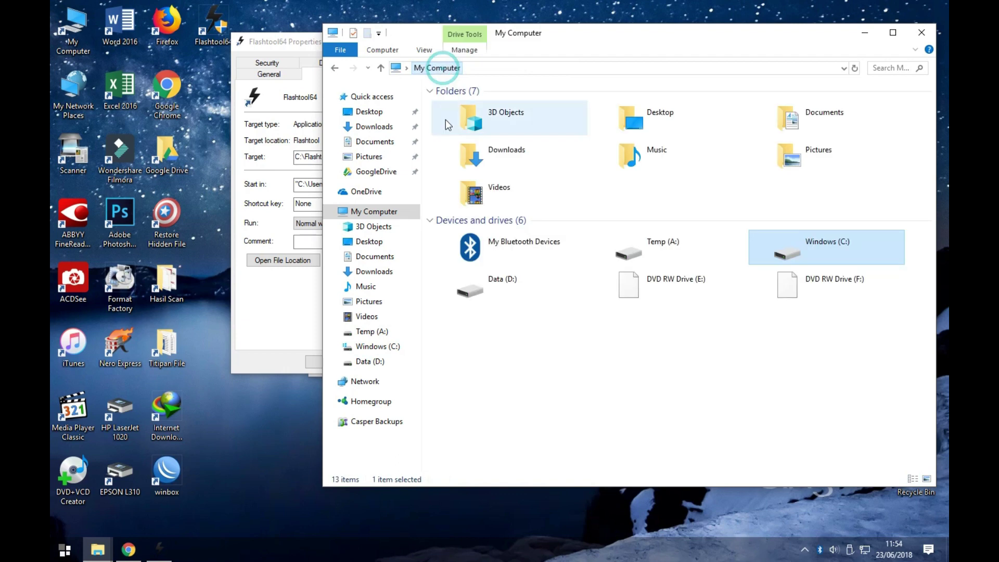
{"action": "double_click", "coordinate": [822, 258]}
{"action": "double_click", "coordinate": [457, 196]}
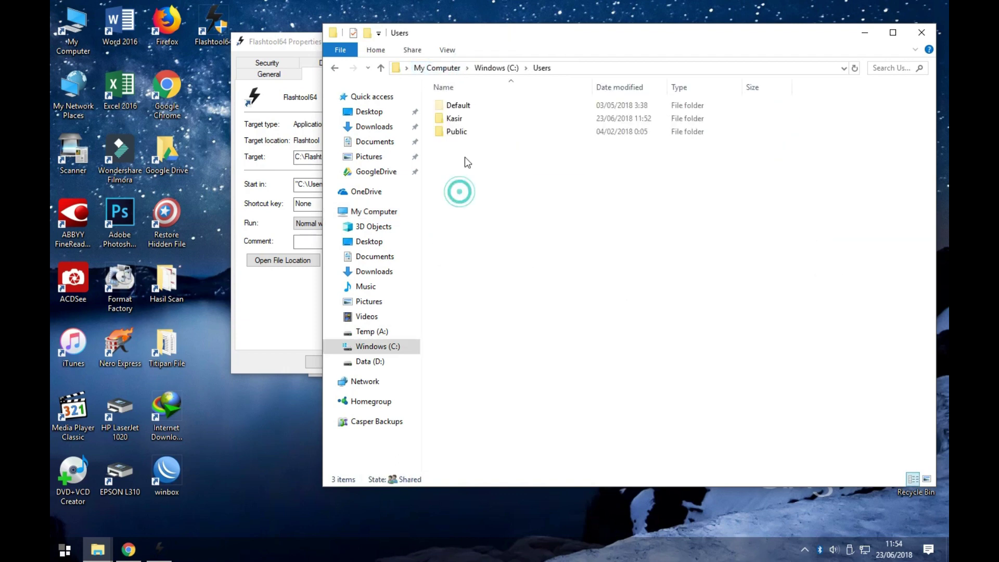
{"action": "double_click", "coordinate": [466, 131]}
{"action": "double_click", "coordinate": [468, 119]}
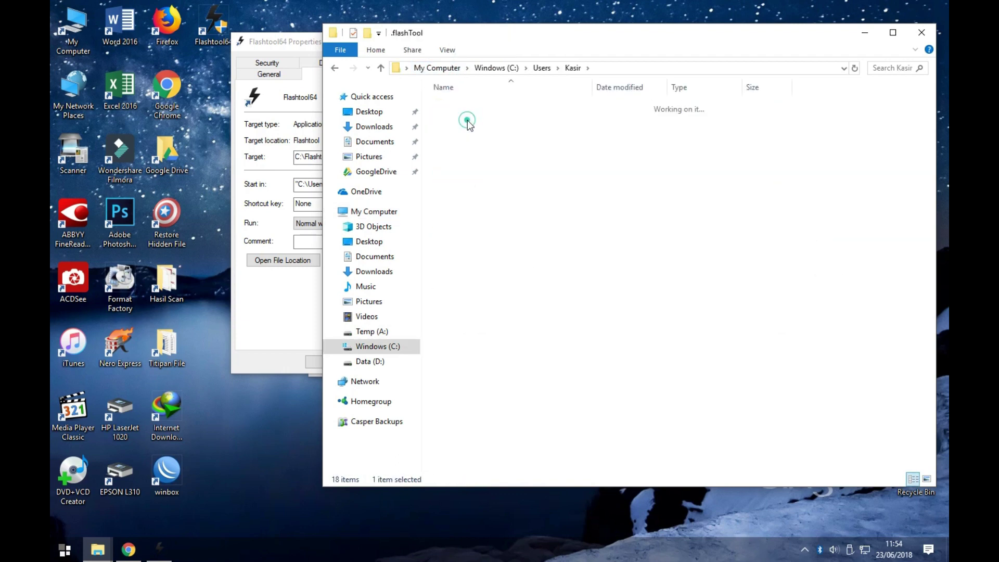
{"action": "double_click", "coordinate": [470, 119]}
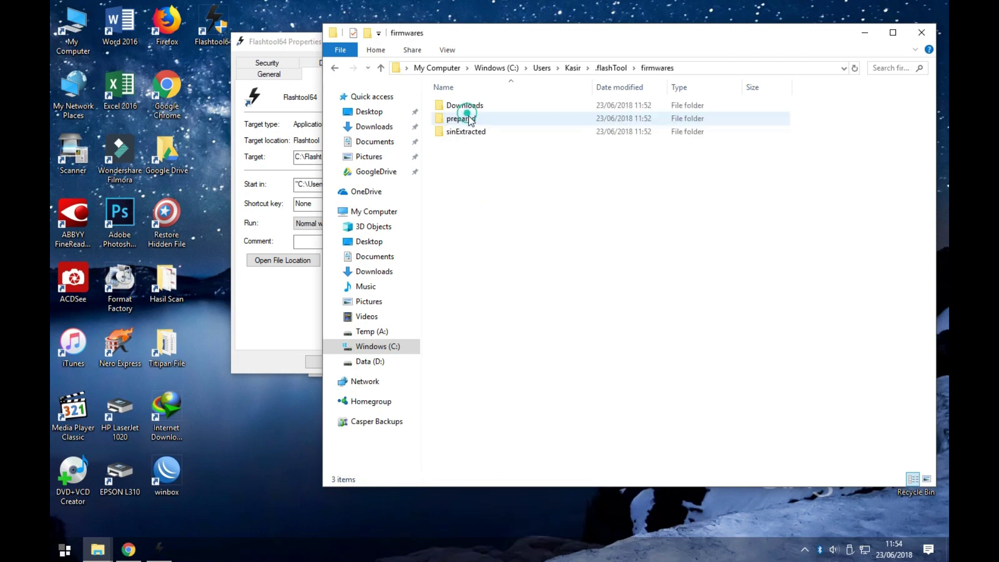
- Paste the copied FTF firmware file into the firmwares folder and close the Flashtool64 properties
{"action": "right_click", "coordinate": [499, 194]}
{"action": "left_click", "coordinate": [530, 298]}
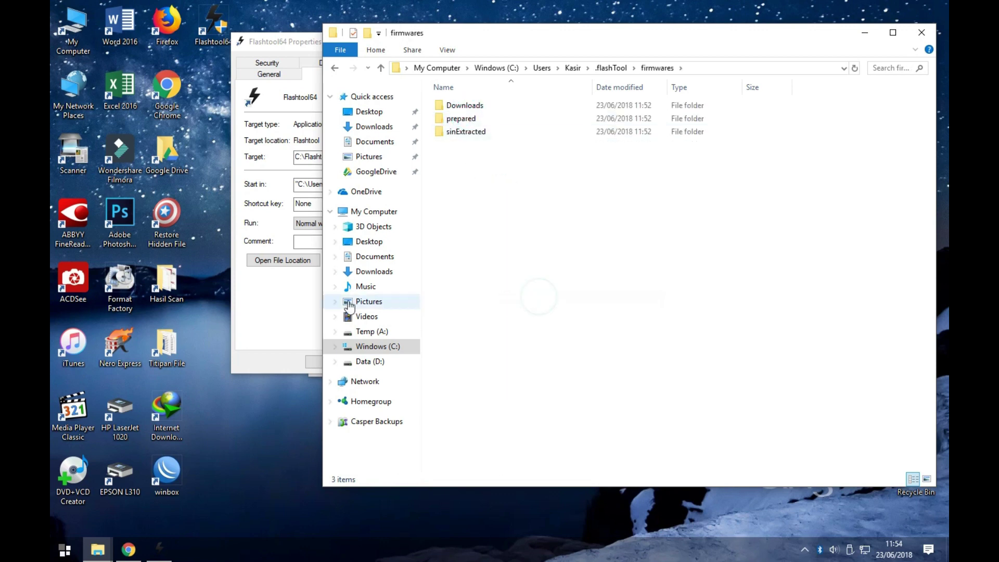
{"action": "left_click", "coordinate": [289, 311]}
{"action": "left_click", "coordinate": [445, 31]}
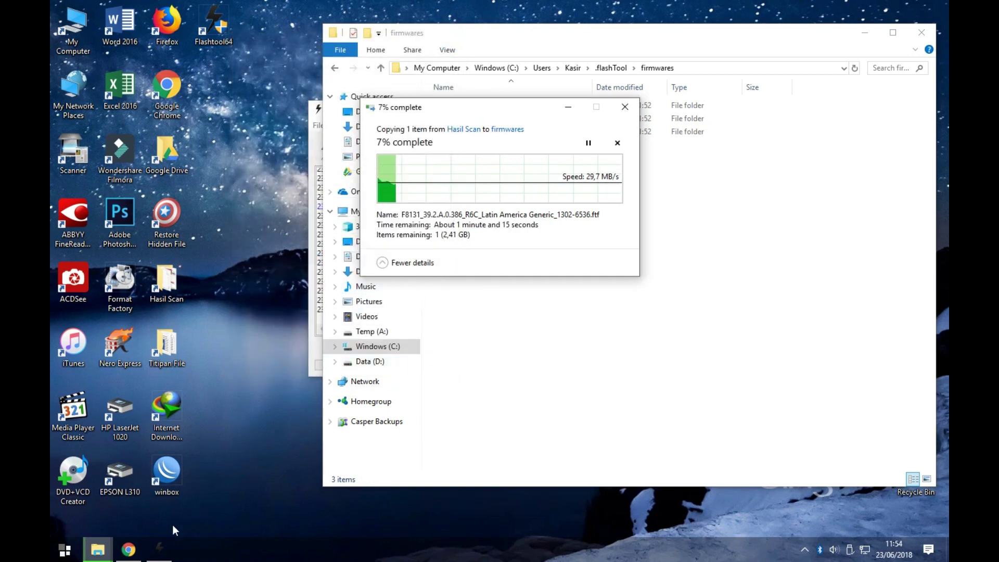
- Check the Flashmode firmware selector for the copied firmware, close it and minimize the flasher window
{"action": "left_click", "coordinate": [160, 549]}
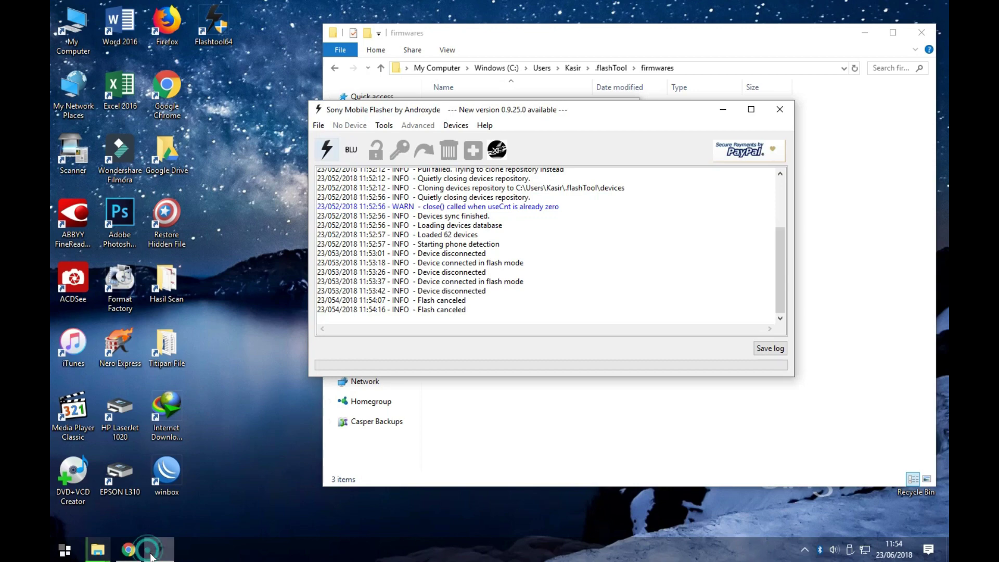
{"action": "left_click", "coordinate": [326, 150]}
{"action": "left_click", "coordinate": [584, 280]}
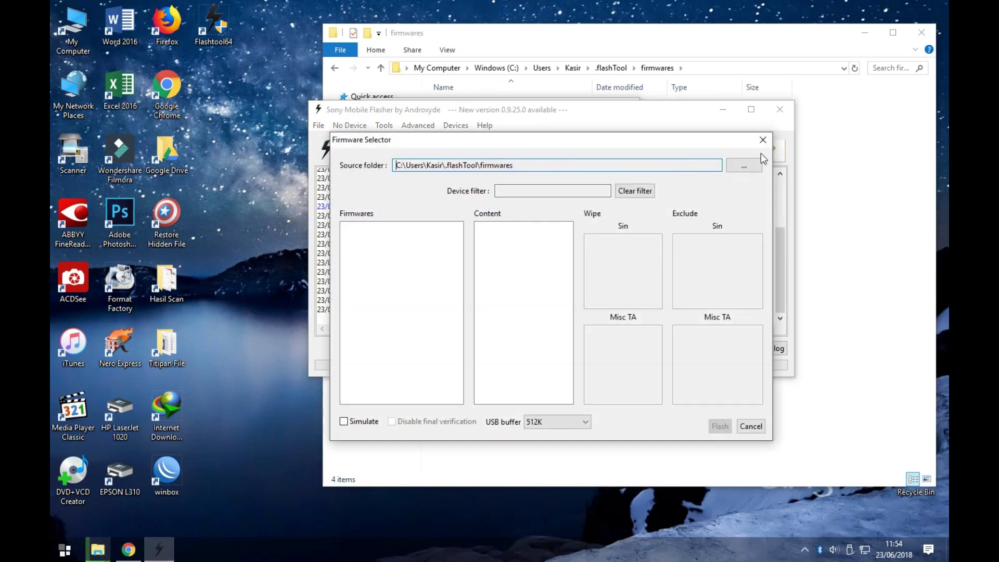
{"action": "left_click", "coordinate": [764, 142]}
{"action": "left_click", "coordinate": [722, 108]}
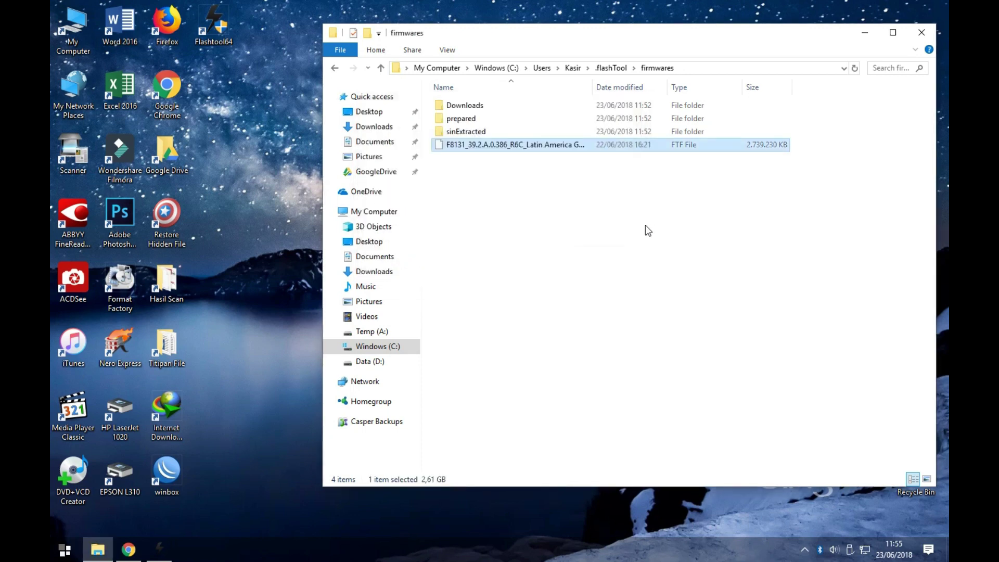
- Close the firmwares folder and reopen the flasher's firmware selector in Flashmode
{"action": "left_click", "coordinate": [921, 32]}
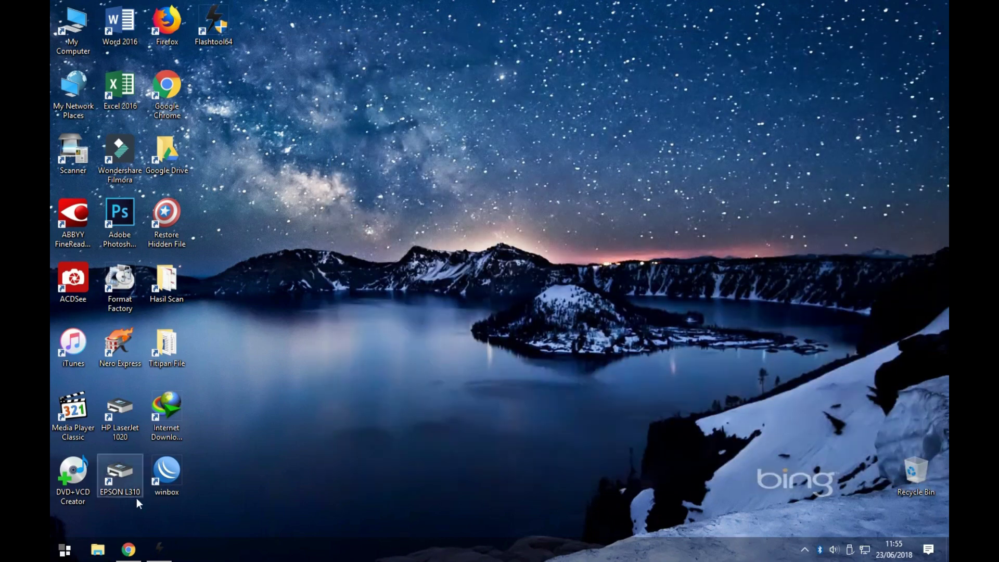
{"action": "left_click", "coordinate": [159, 549]}
{"action": "left_click", "coordinate": [326, 150]}
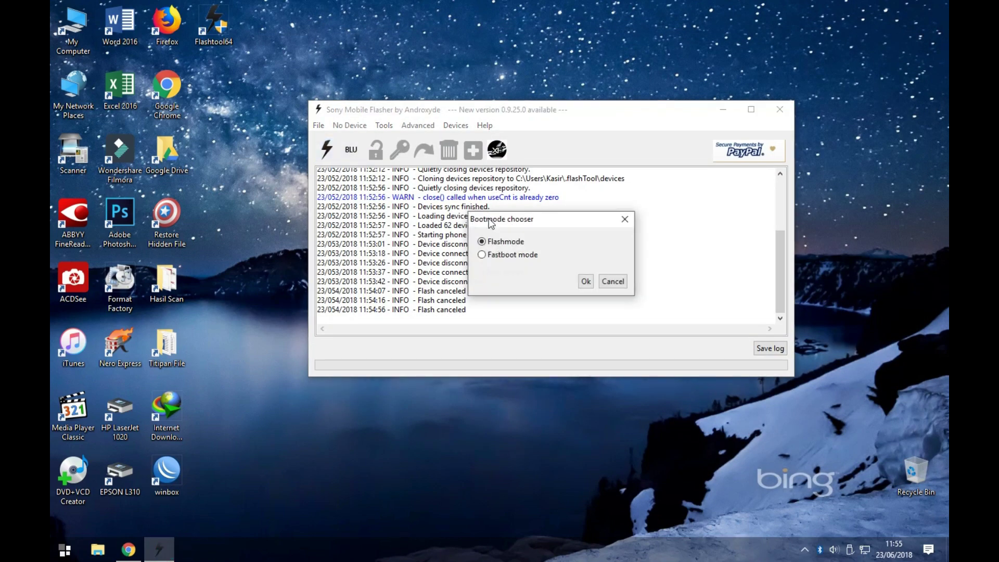
{"action": "left_click", "coordinate": [585, 280]}
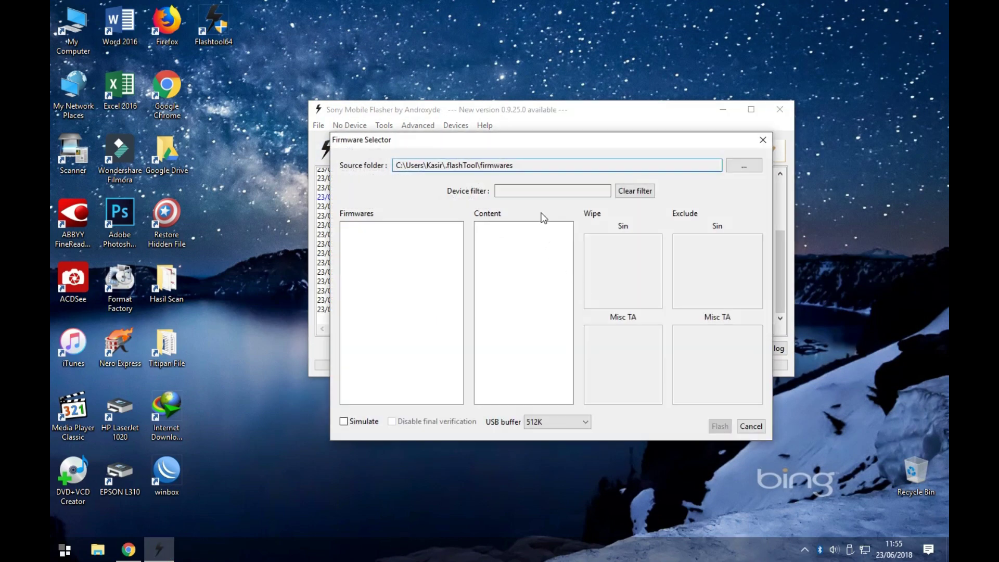
- Try to reload the .flashTool\firmwares folder as the firmware source folder and close the firmware selector
{"action": "left_click", "coordinate": [740, 167]}
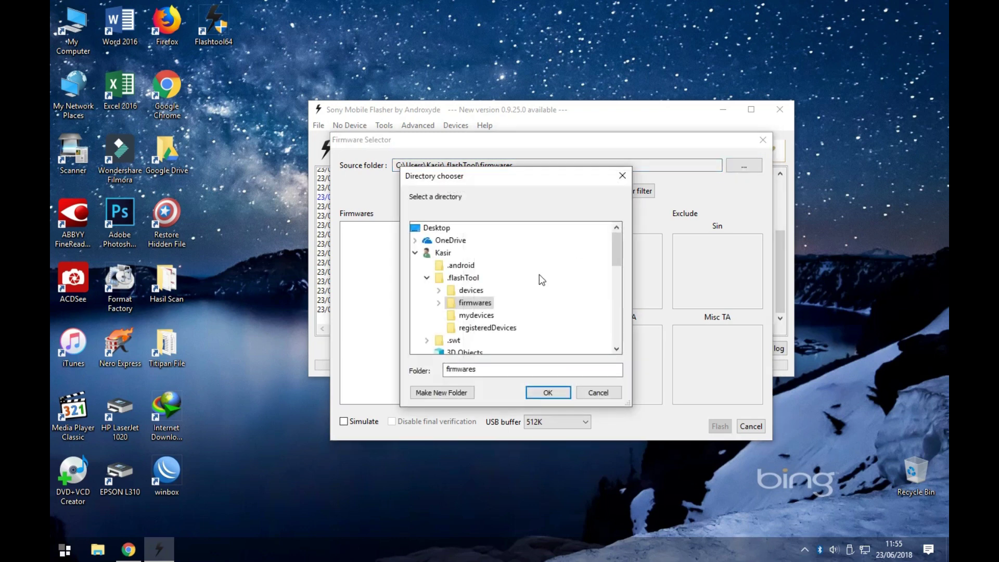
{"action": "double_click", "coordinate": [481, 304]}
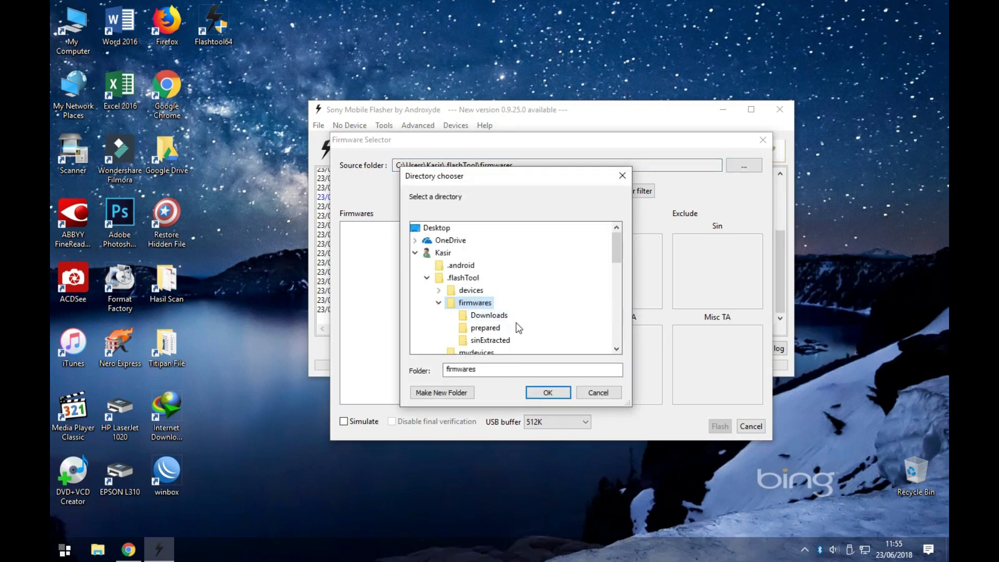
{"action": "left_click", "coordinate": [548, 392]}
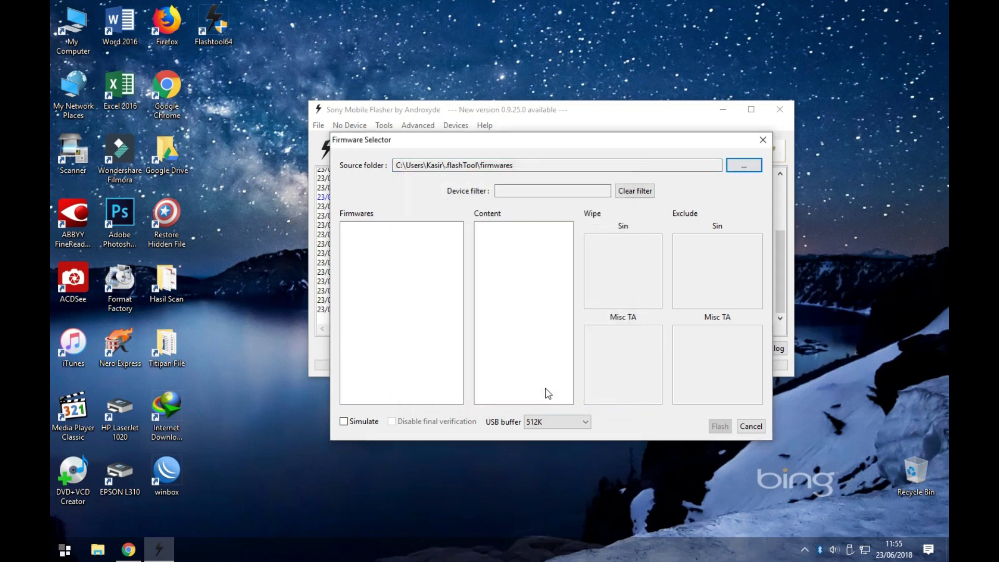
{"action": "left_click", "coordinate": [762, 139]}
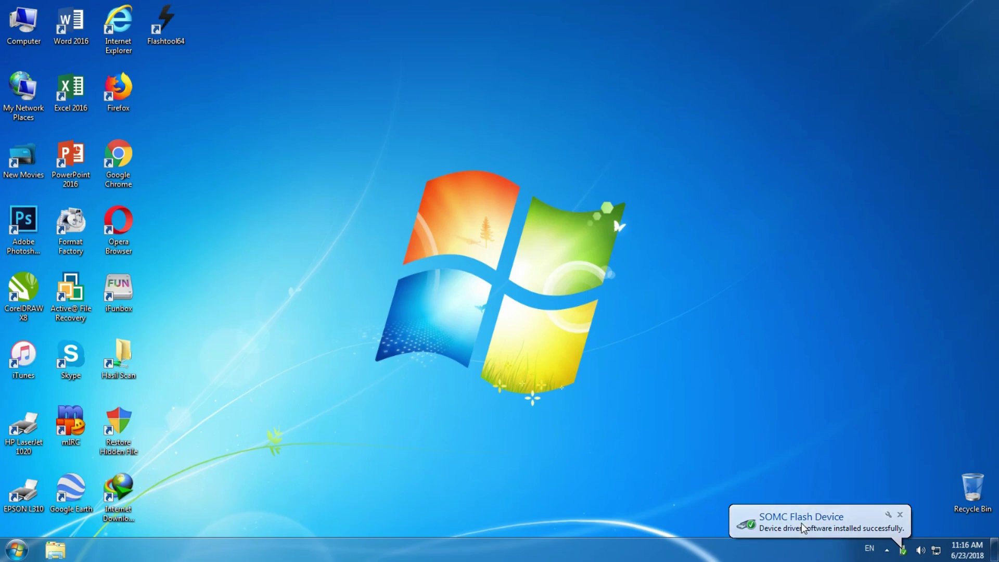
- Check the SOMC Flash Device driver installation details, close them and launch Flashtool64
{"action": "left_click", "coordinate": [801, 523]}
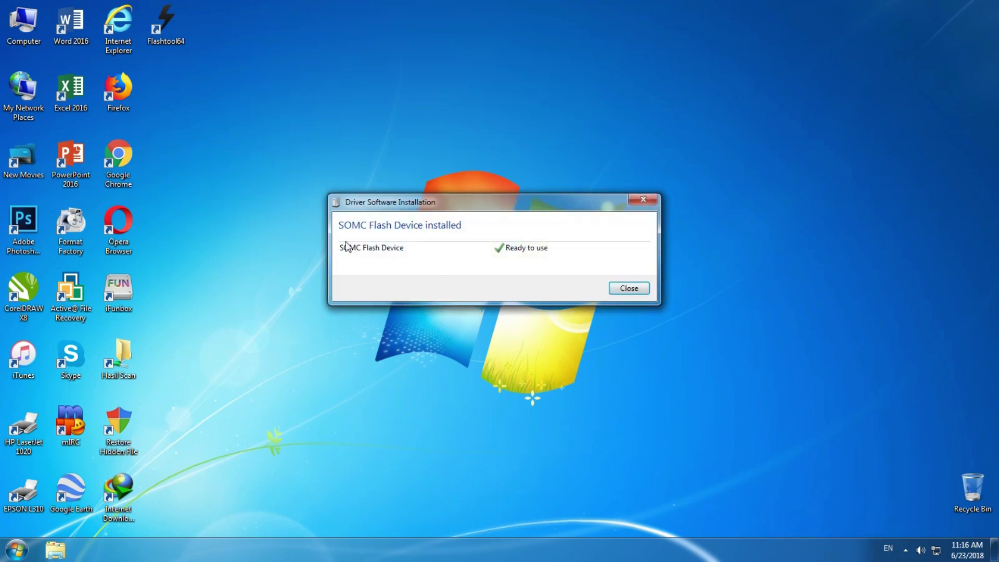
{"action": "left_click", "coordinate": [627, 289]}
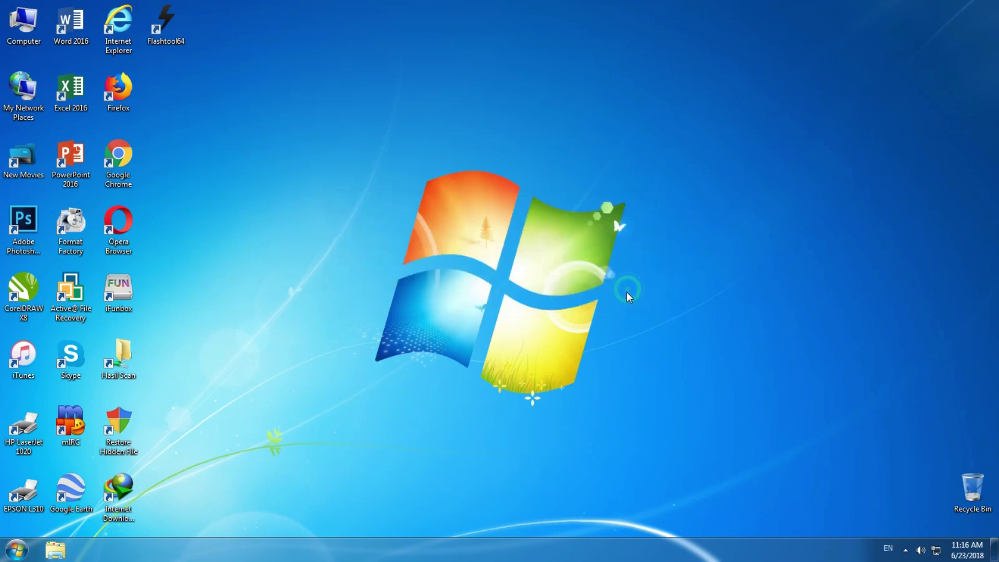
{"action": "double_click", "coordinate": [175, 44]}
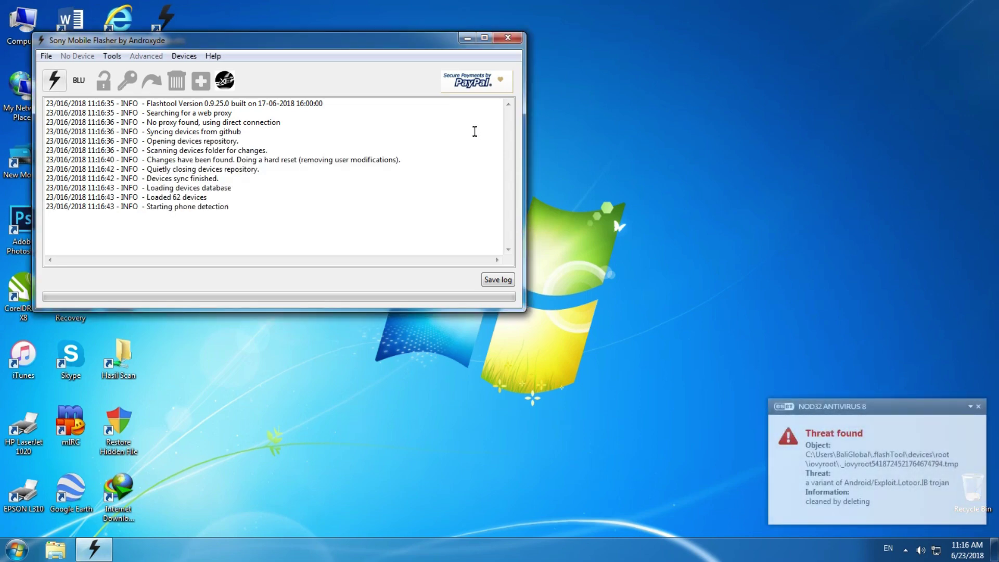
{"action": "left_click_drag", "start_coordinate": [371, 48], "coordinate": [512, 45]}
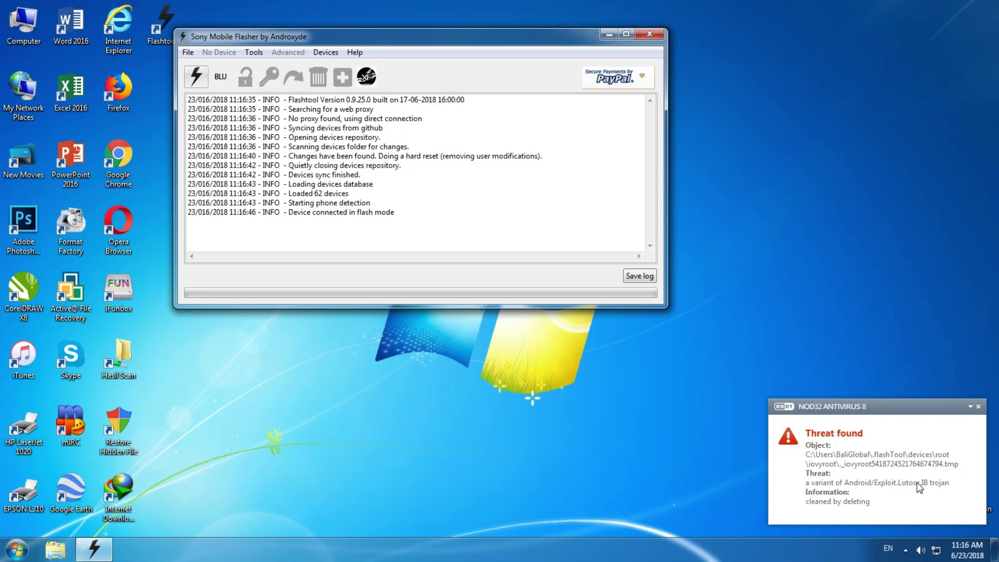
- Temporarily disable the ESET NOD32 antivirus protection for 1 hour and dismiss its threat notification
{"action": "left_click", "coordinate": [907, 549]}
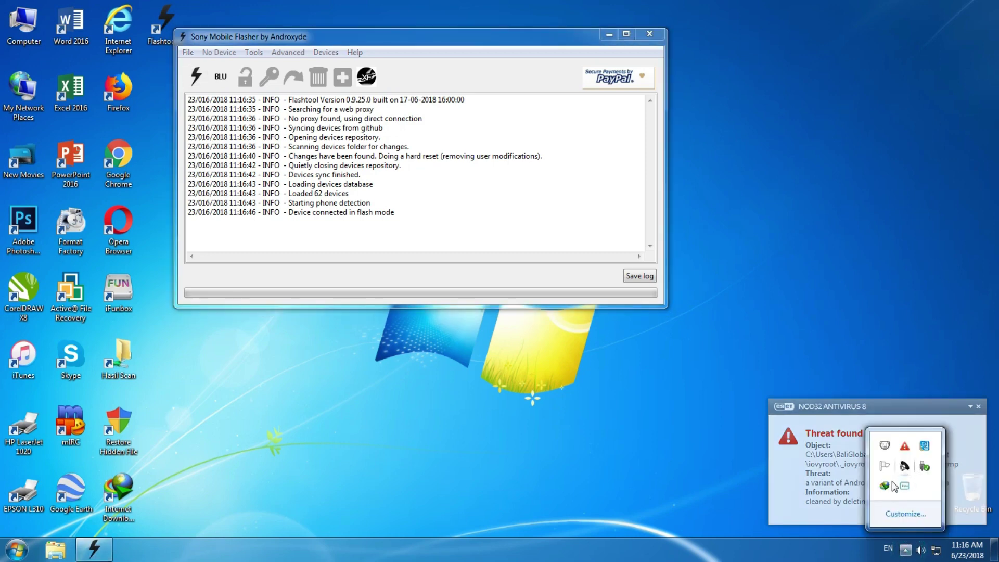
{"action": "right_click", "coordinate": [904, 465]}
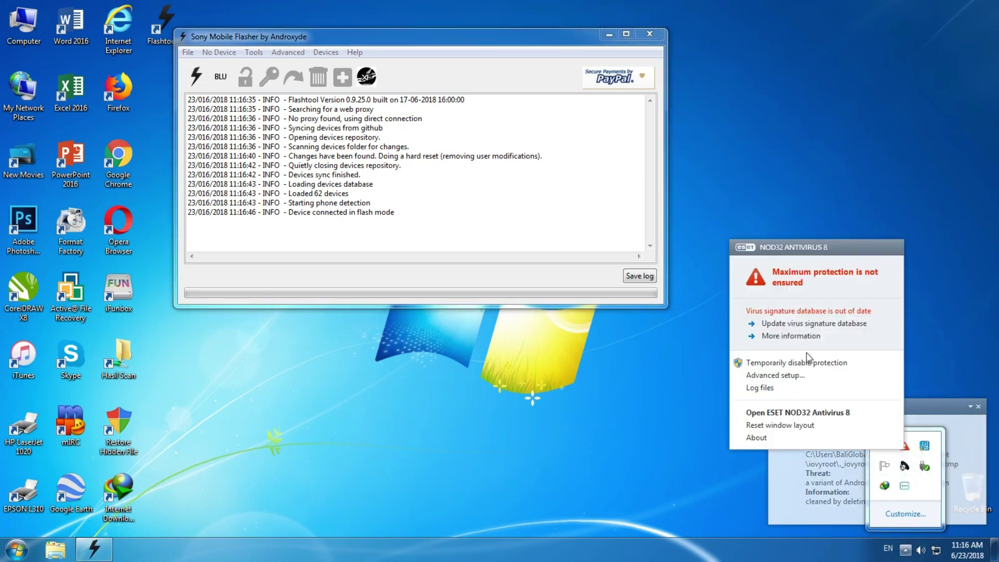
{"action": "left_click", "coordinate": [801, 362]}
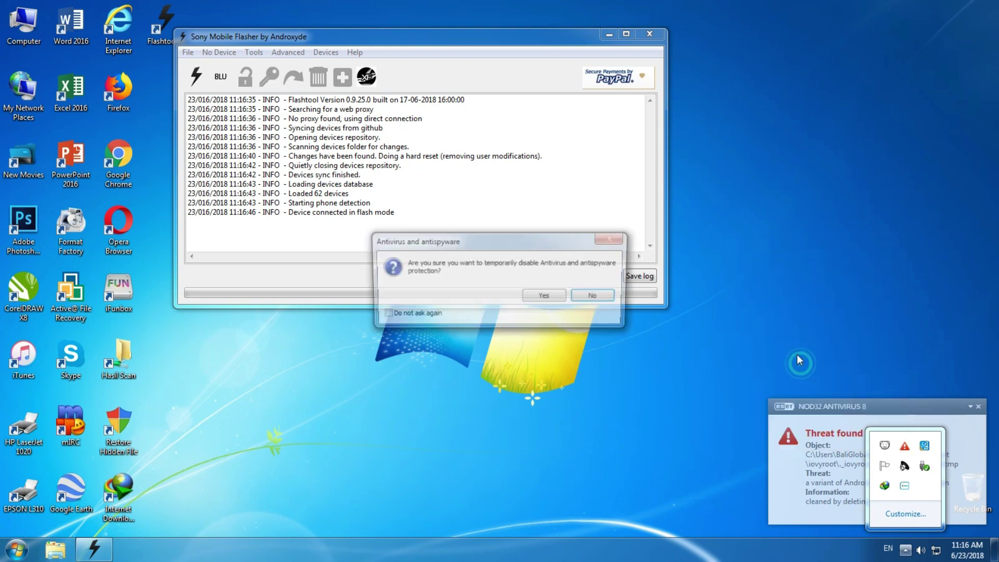
{"action": "left_click", "coordinate": [546, 295]}
{"action": "left_click", "coordinate": [541, 251]}
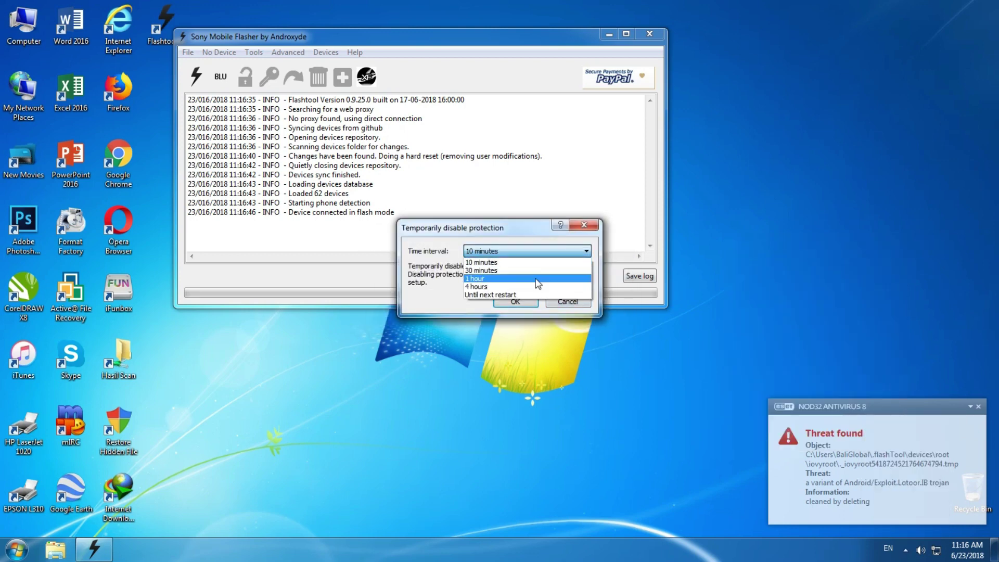
{"action": "left_click", "coordinate": [536, 279]}
{"action": "left_click", "coordinate": [517, 301]}
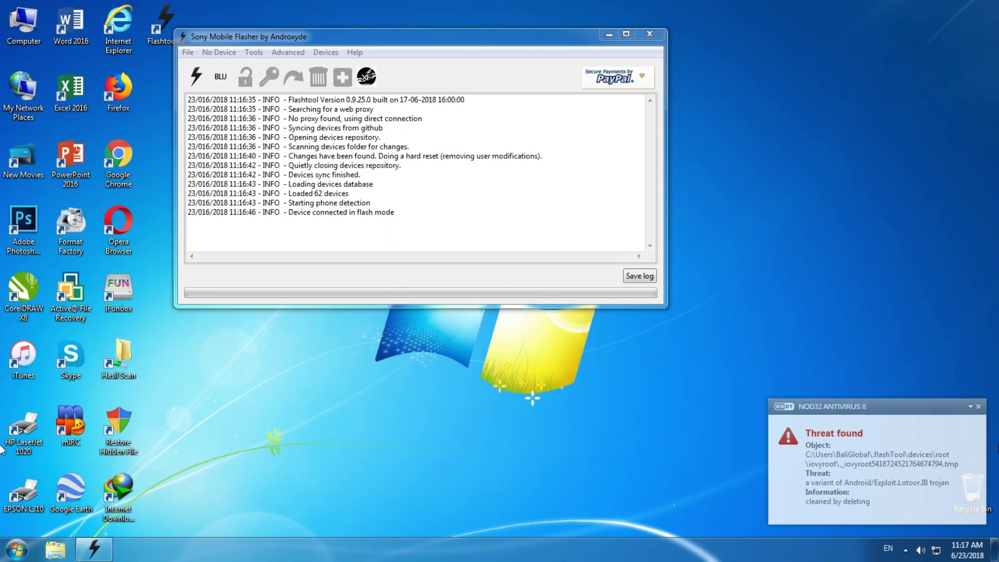
{"action": "left_click", "coordinate": [978, 409]}
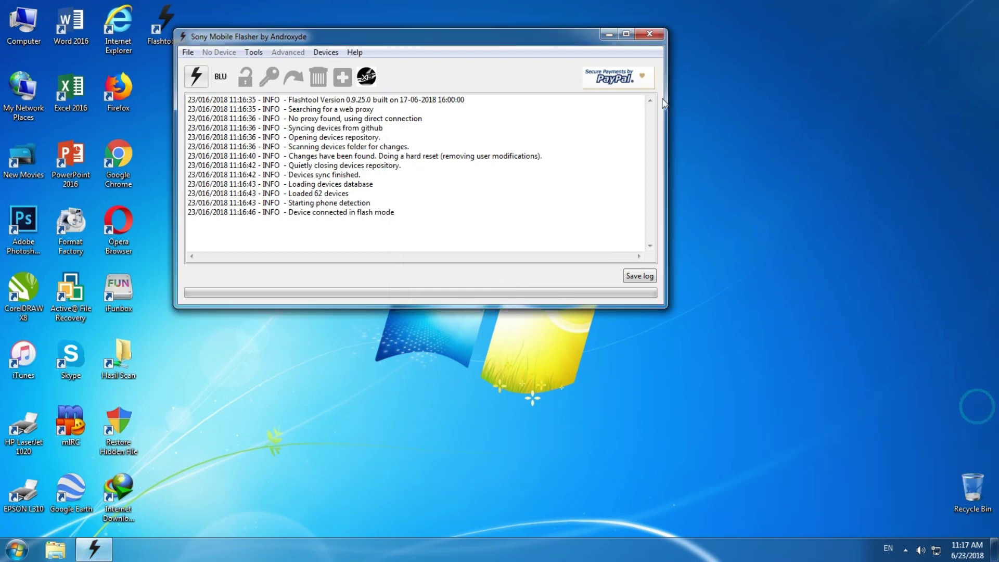
- Restart the flasher and open its firmware selector in Flashmode
{"action": "left_click", "coordinate": [649, 34]}
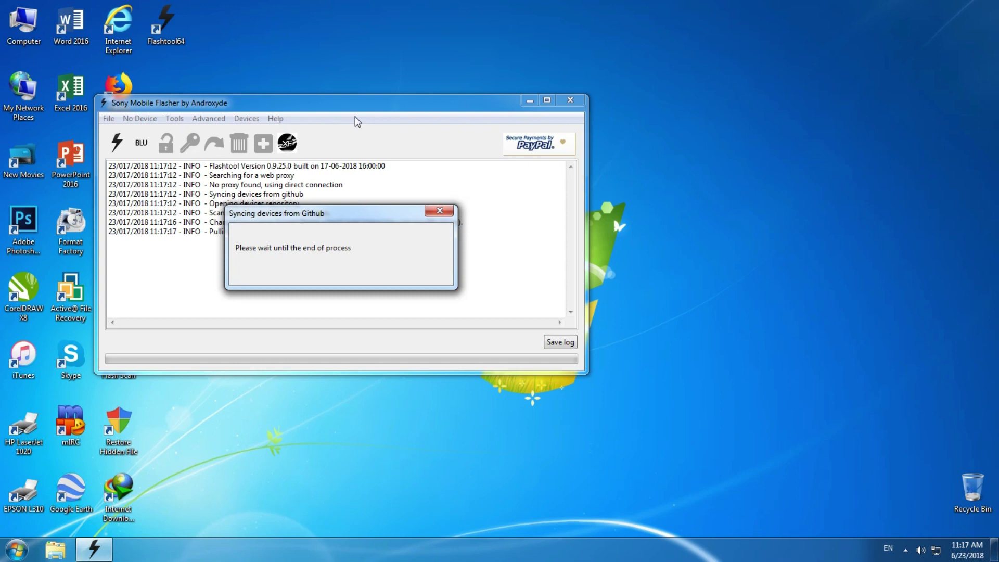
{"action": "left_click_drag", "start_coordinate": [319, 105], "coordinate": [439, 80]}
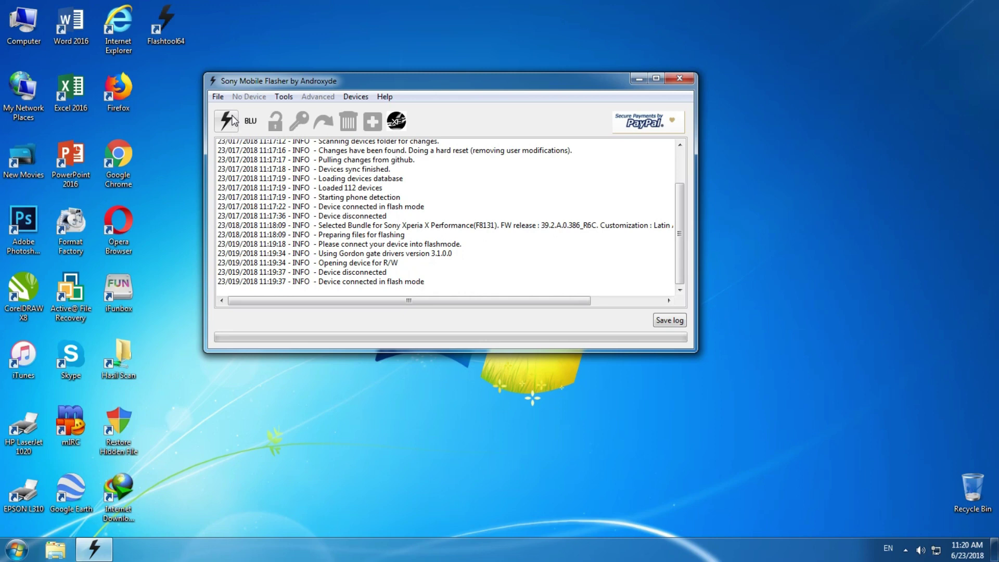
{"action": "left_click", "coordinate": [232, 119]}
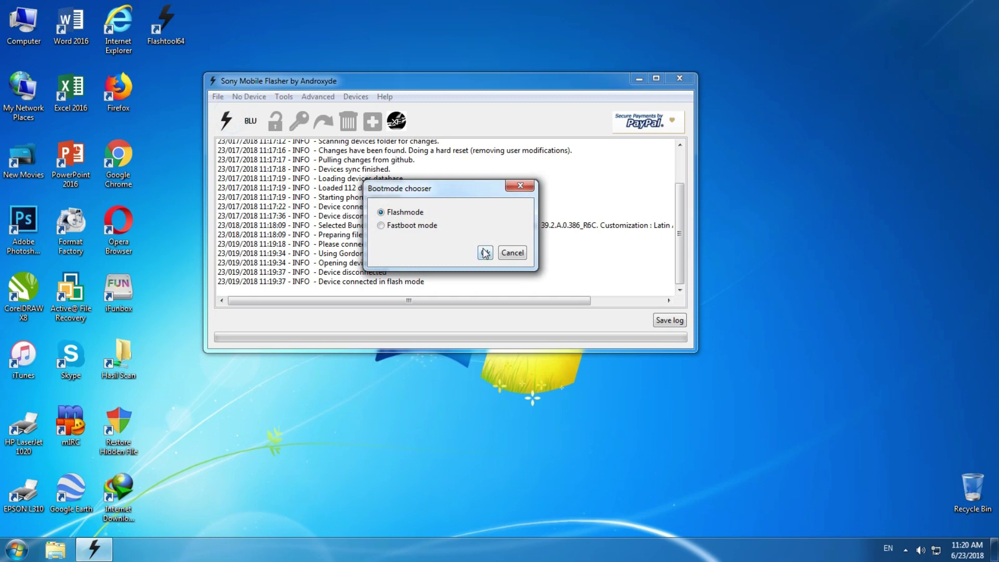
{"action": "left_click", "coordinate": [484, 253]}
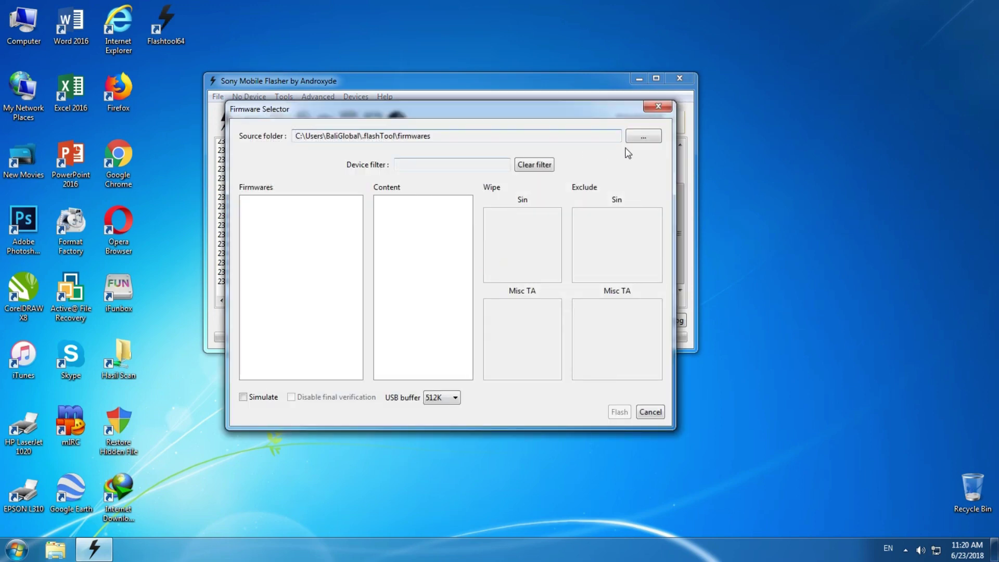
- Set the source folder to Data (D:) and select the F8131 Latin America Generic firmware 39.2.A.0.386_R6C
{"action": "left_click", "coordinate": [643, 136]}
{"action": "left_click", "coordinate": [330, 314]}
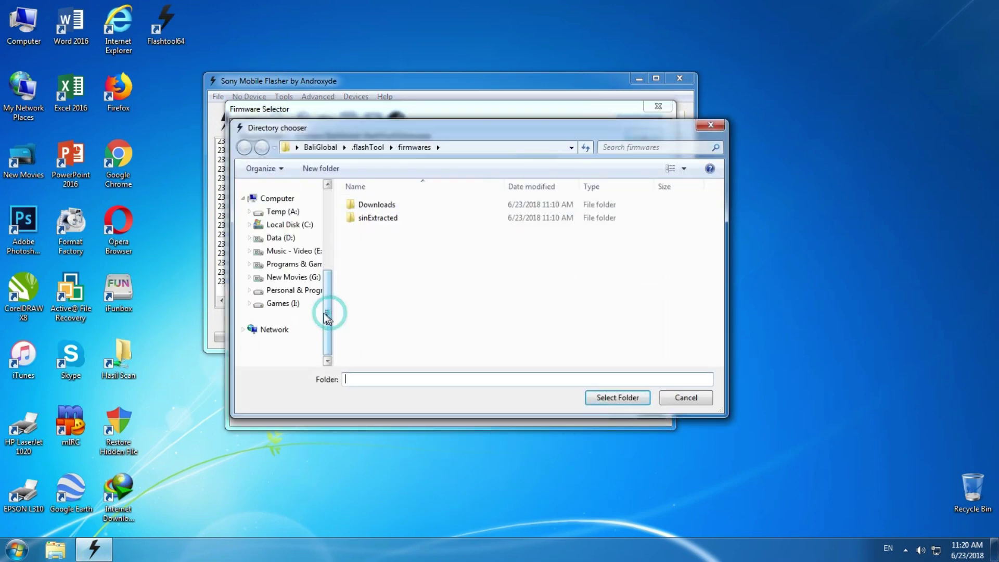
{"action": "left_click", "coordinate": [280, 237]}
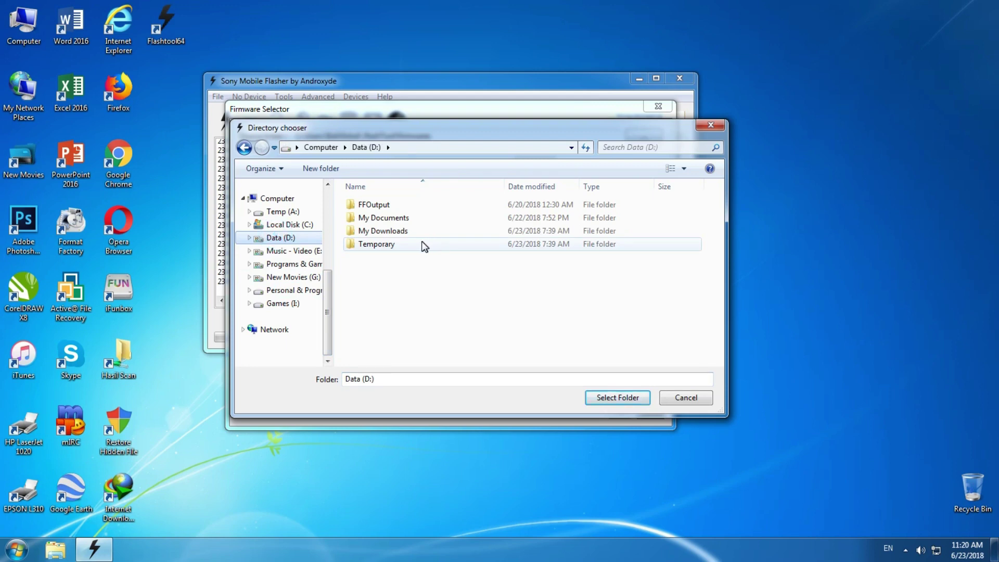
{"action": "left_click", "coordinate": [615, 397]}
{"action": "left_click", "coordinate": [244, 203]}
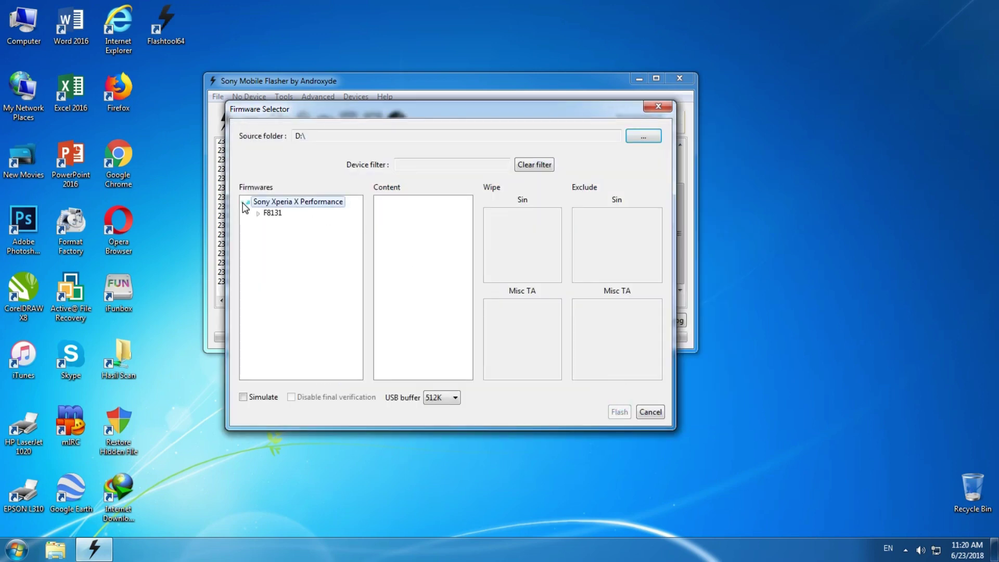
{"action": "left_click", "coordinate": [258, 212]}
{"action": "left_click", "coordinate": [268, 224]}
{"action": "left_click", "coordinate": [311, 237]}
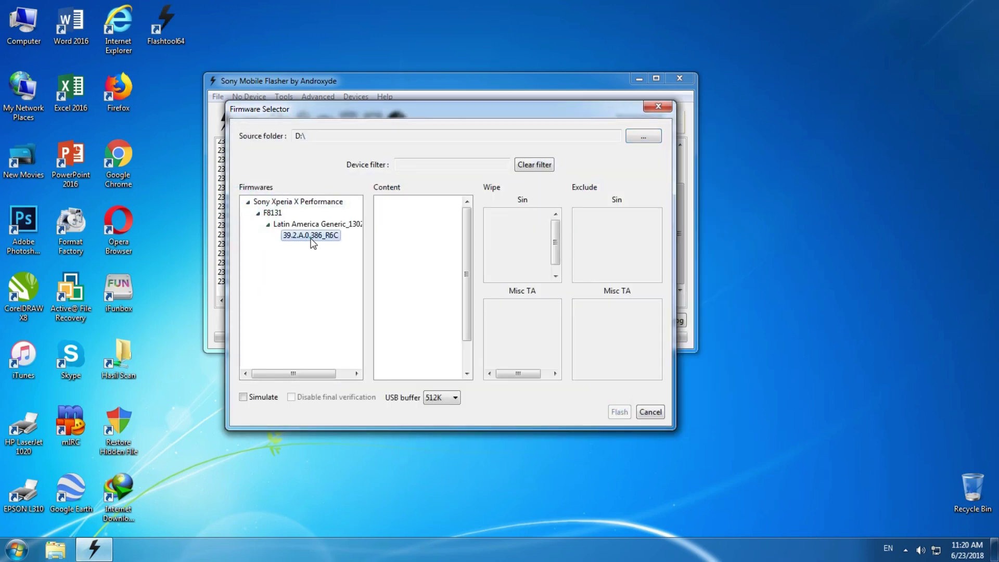
- Mark APPS_LOG, DIAG, PERSIST, QNOVO, SSD and USERDATA for wiping and start flashing the selected firmware
{"action": "left_click", "coordinate": [491, 216]}
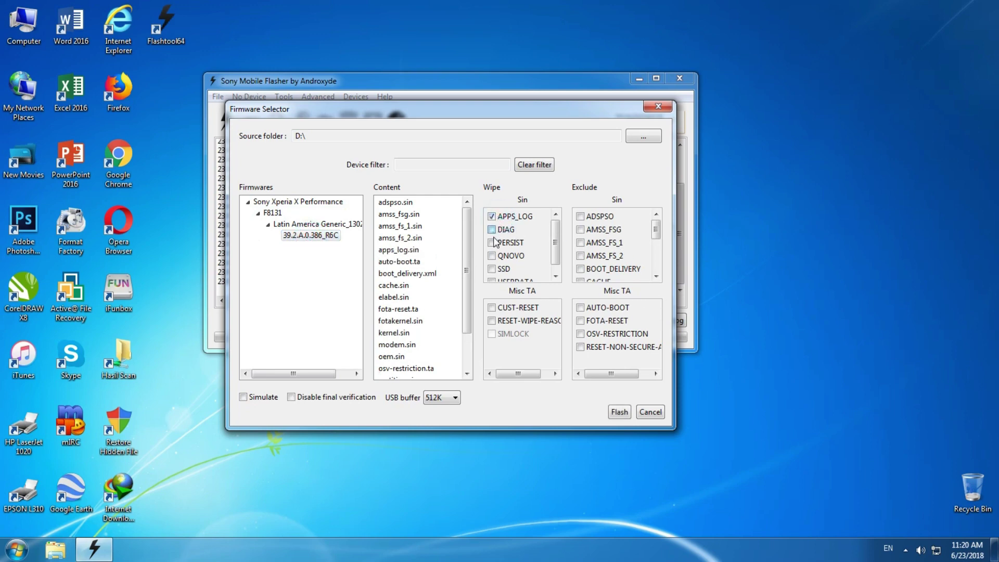
{"action": "left_click", "coordinate": [491, 230]}
{"action": "left_click", "coordinate": [491, 243]}
{"action": "left_click", "coordinate": [491, 255]}
{"action": "left_click", "coordinate": [491, 269]}
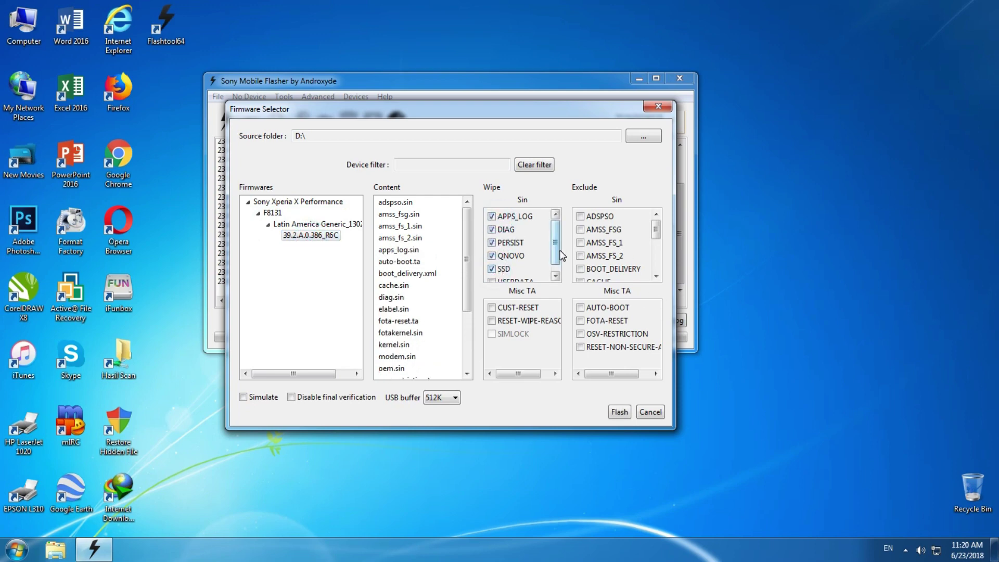
{"action": "scroll", "coordinate": [560, 252], "scroll_direction": "down", "scroll_amount": 1}
{"action": "left_click", "coordinate": [491, 273]}
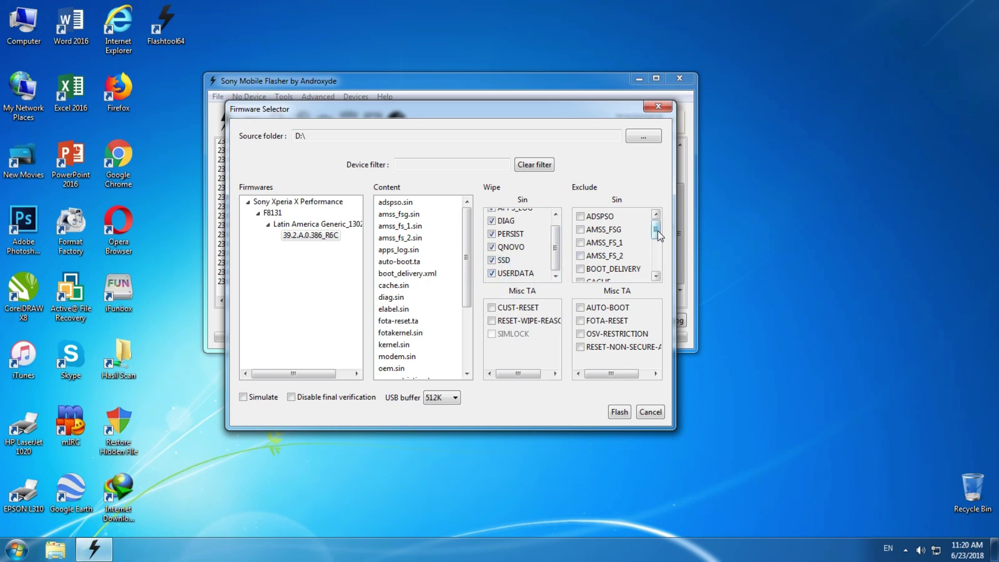
{"action": "left_click", "coordinate": [618, 411]}
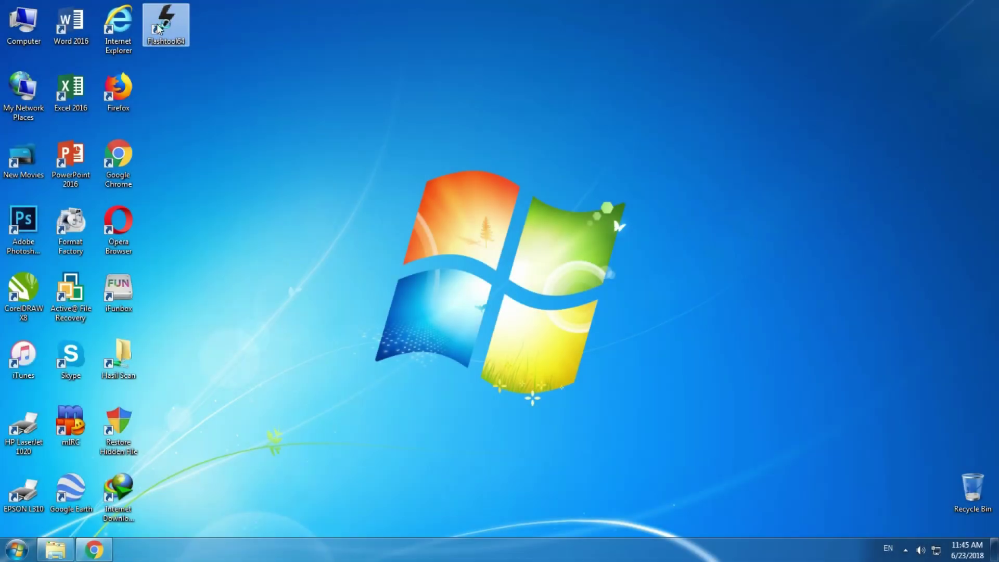
- Launch Flashtool64 from the desktop and open the firmware selector in Flashmode
{"action": "double_click", "coordinate": [157, 30]}
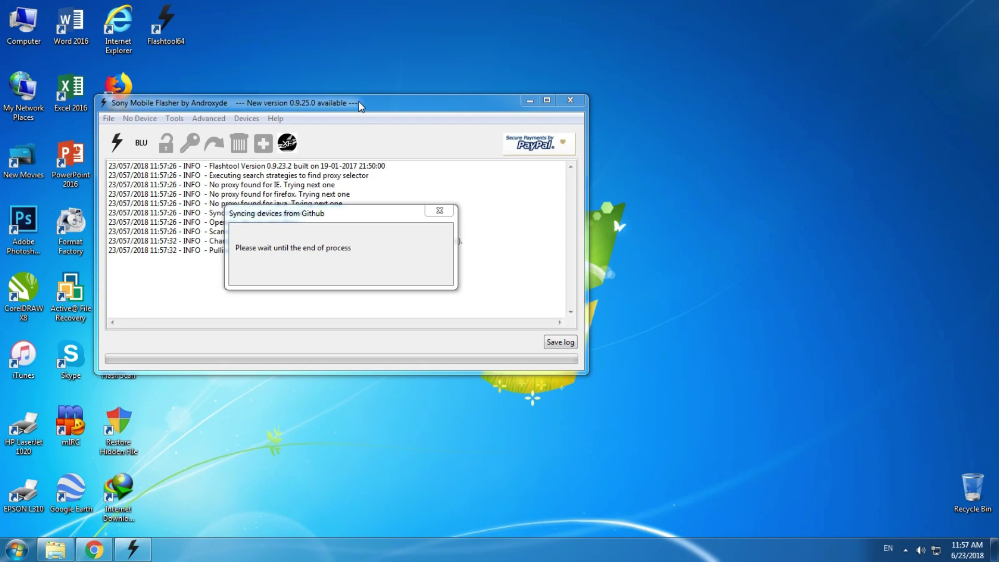
{"action": "left_click_drag", "start_coordinate": [358, 101], "coordinate": [499, 39]}
{"action": "left_click", "coordinate": [238, 79]}
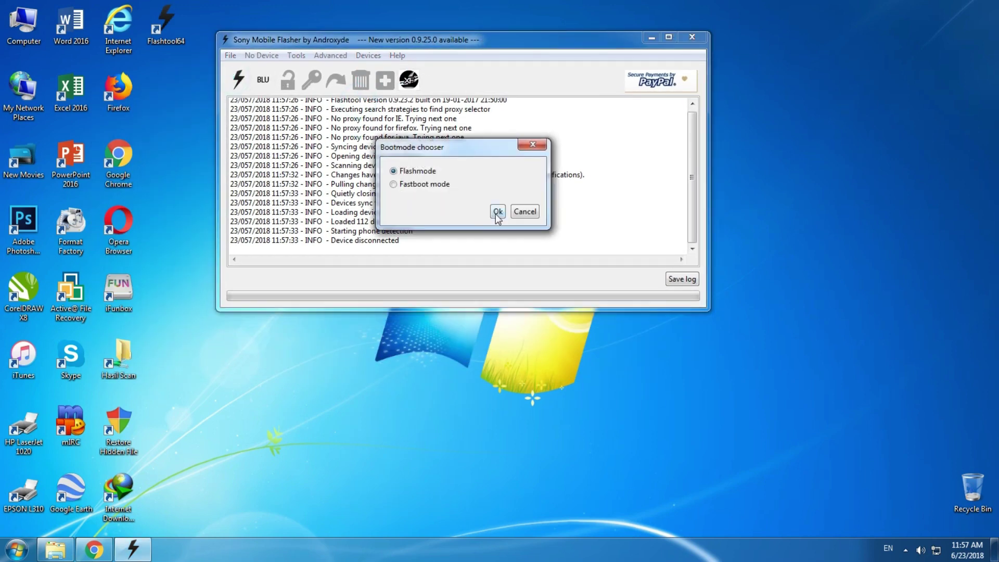
{"action": "left_click", "coordinate": [497, 211]}
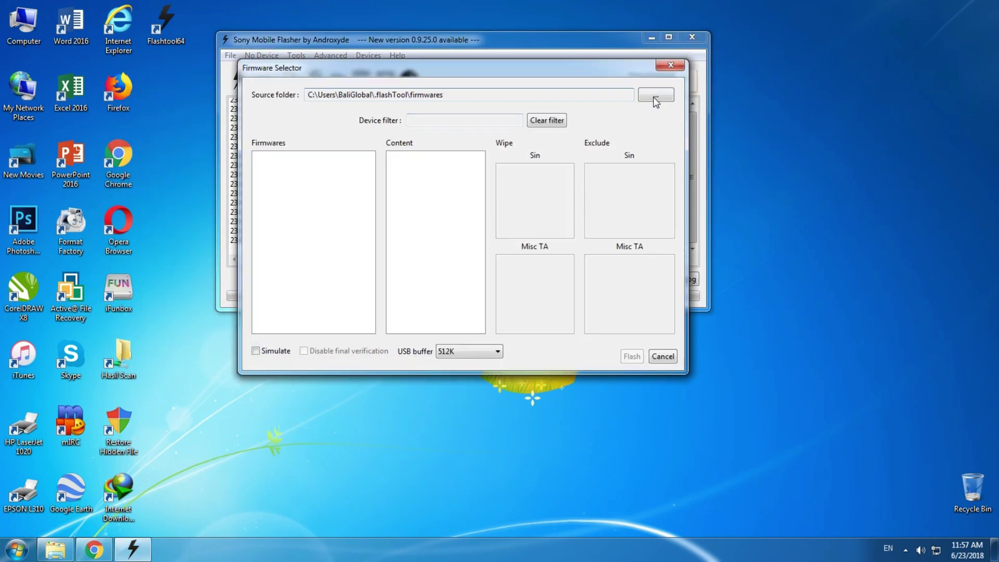
- Change the firmware source folder to the Data (D:) drive
{"action": "left_click", "coordinate": [655, 96]}
{"action": "left_click_drag", "start_coordinate": [584, 241], "coordinate": [586, 300]}
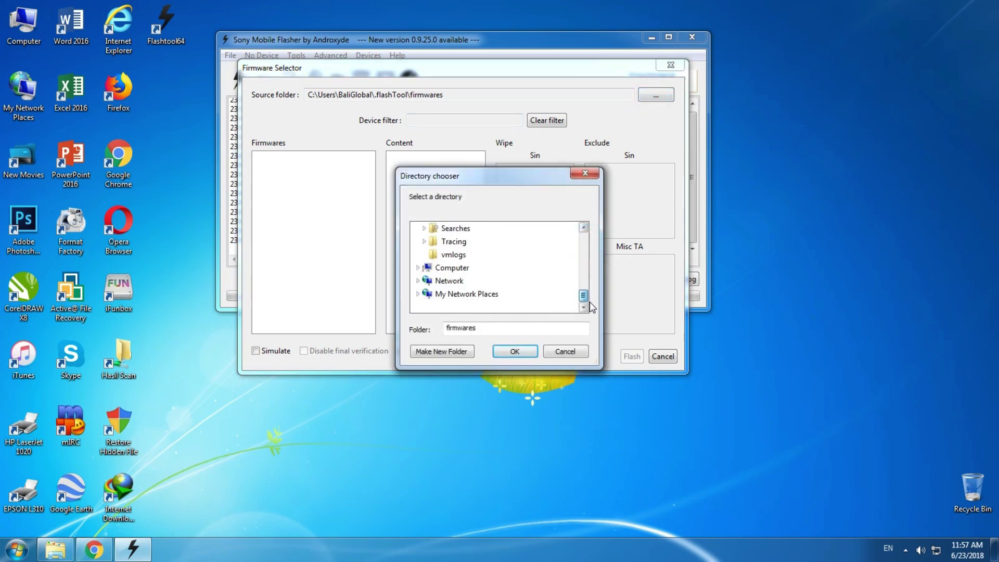
{"action": "left_click", "coordinate": [418, 268]}
{"action": "left_click", "coordinate": [456, 268]}
{"action": "left_click", "coordinate": [503, 350]}
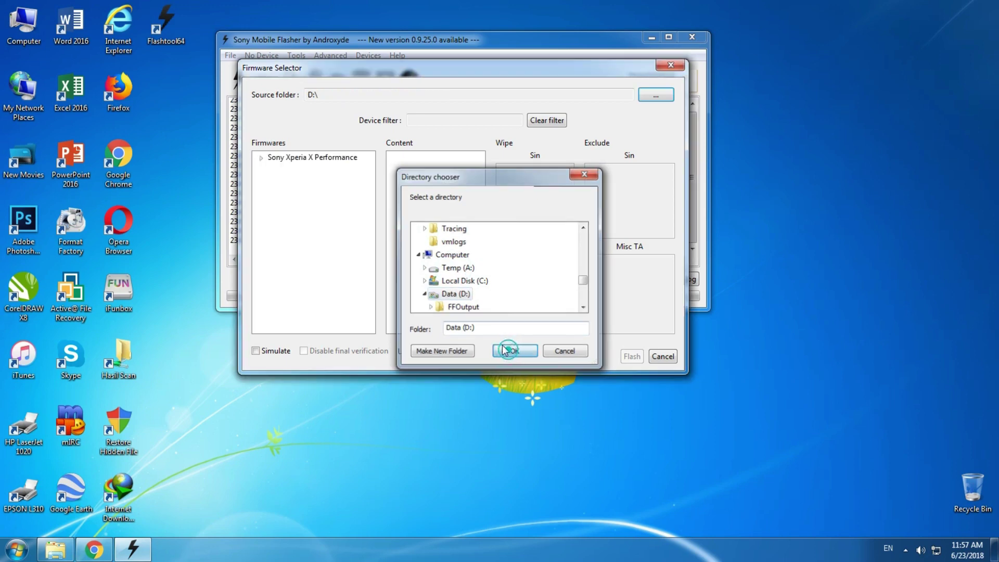
- Select the 39.2.A.0.386_R6C Latin America Generic firmware for the Sony Xperia X Performance F8131
{"action": "double_click", "coordinate": [266, 158]}
{"action": "left_click", "coordinate": [273, 169]}
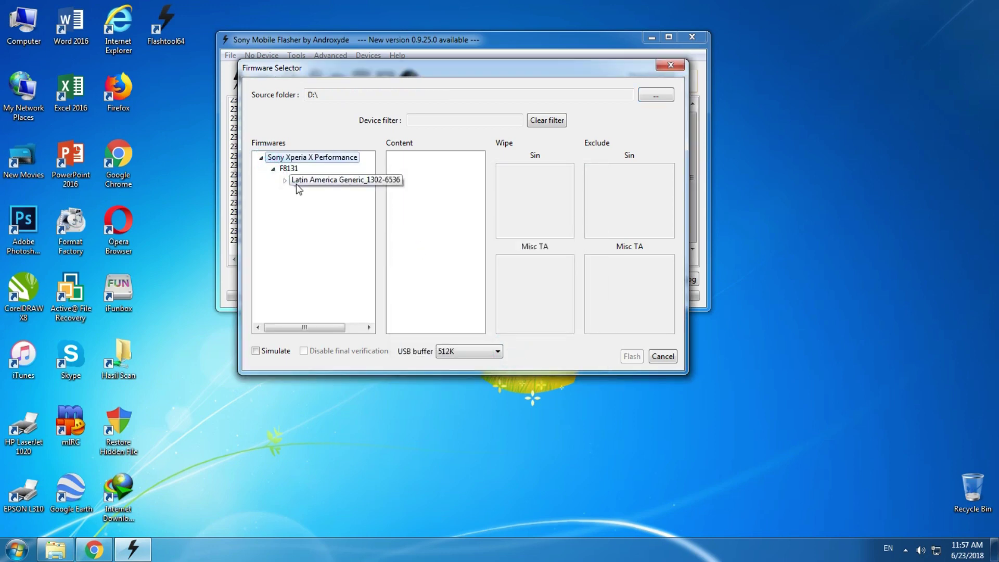
{"action": "double_click", "coordinate": [299, 180]}
{"action": "left_click", "coordinate": [312, 190]}
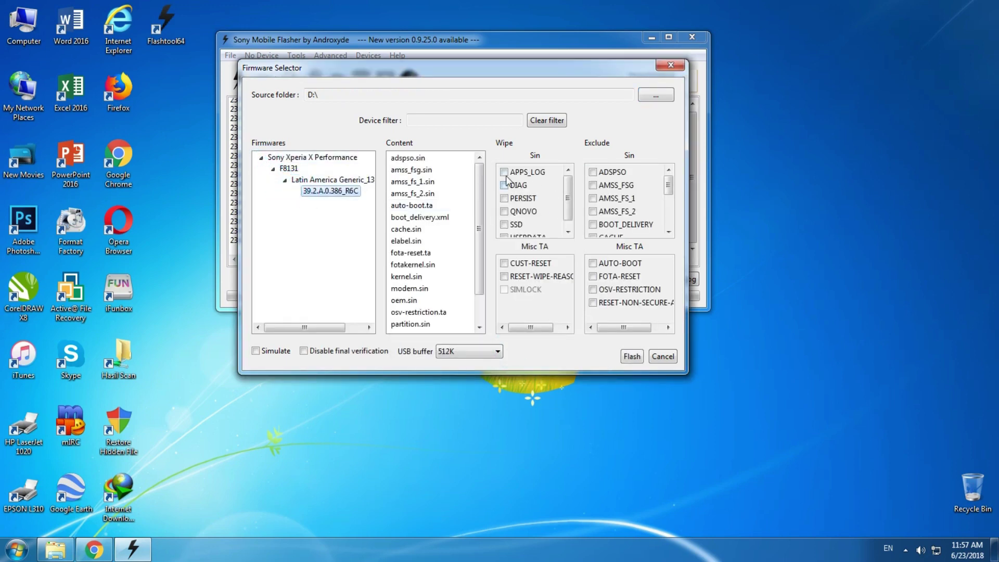
- Set the APPS_LOG, DIAG, PERSIST, QNOVO, SSD and USERDATA partitions to be wiped and start the flash
{"action": "left_click", "coordinate": [504, 172]}
{"action": "left_click", "coordinate": [503, 185]}
{"action": "left_click", "coordinate": [503, 198]}
{"action": "left_click", "coordinate": [504, 211]}
{"action": "left_click", "coordinate": [503, 224]}
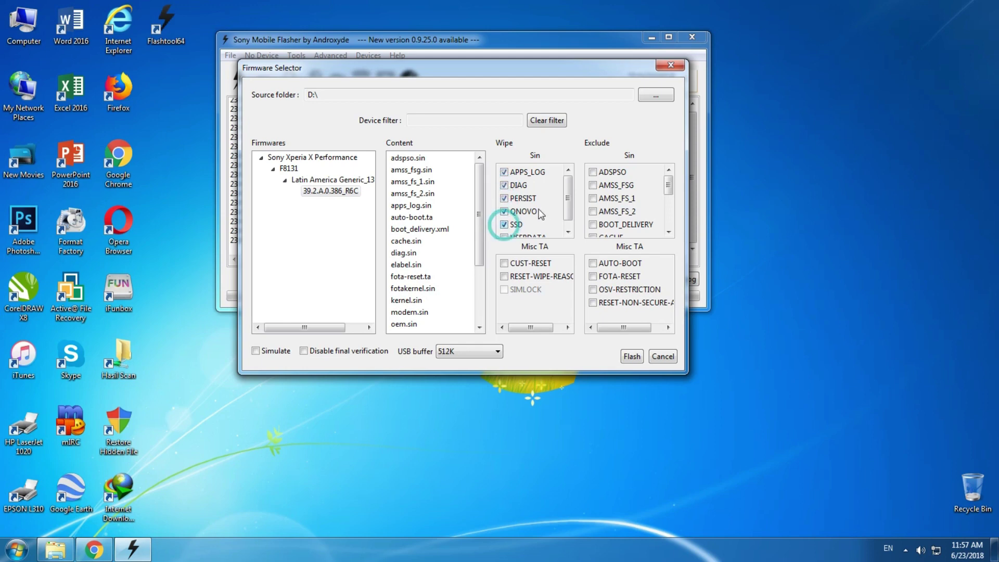
{"action": "scroll", "coordinate": [538, 219], "scroll_direction": "down", "scroll_amount": 1}
{"action": "left_click", "coordinate": [504, 229]}
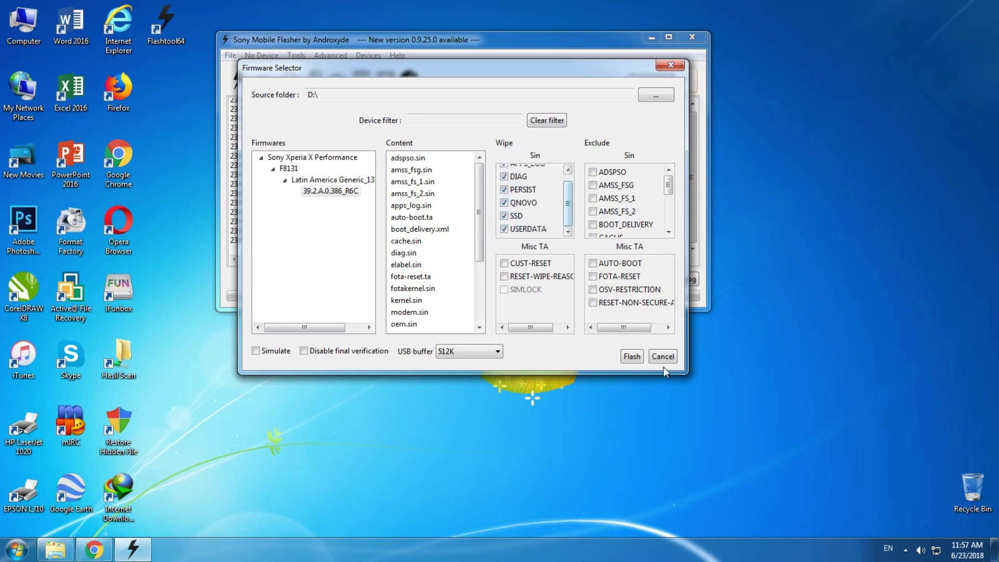
{"action": "left_click", "coordinate": [636, 361]}
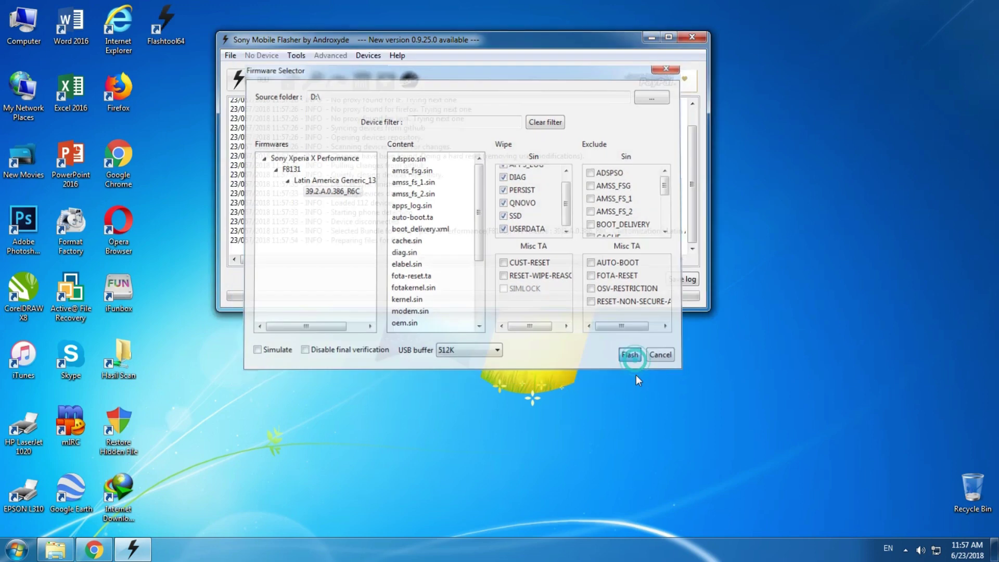